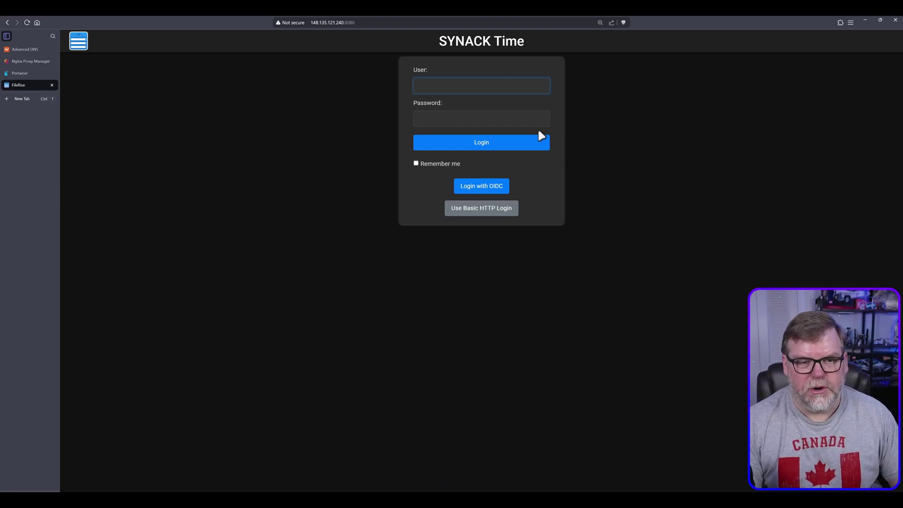
# Sign in to FileRise with the admin account's username and password.
pyautogui.write('ben')
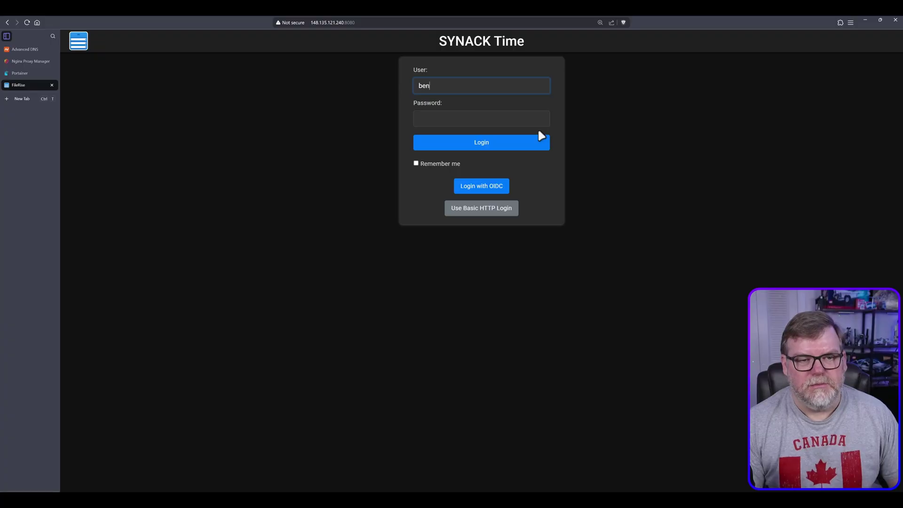
pyautogui.press('Tab')
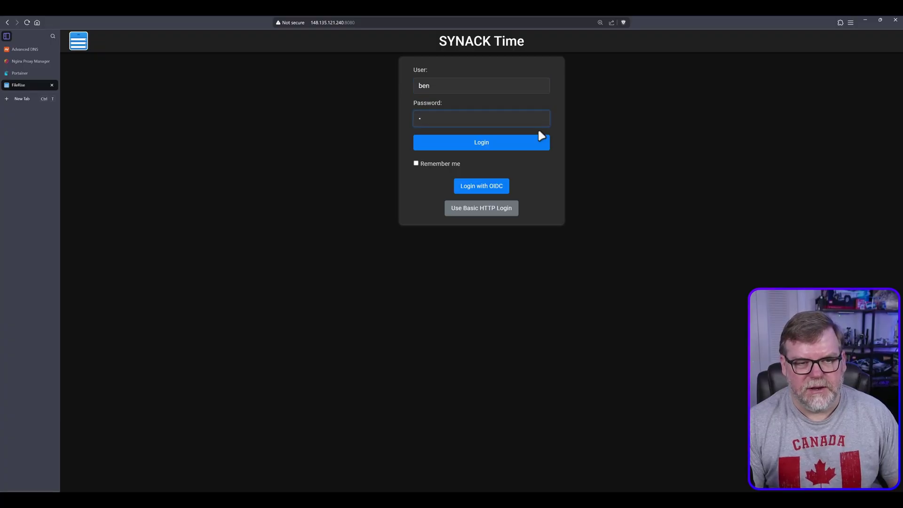
pyautogui.write('•••')
pyautogui.press('Return')
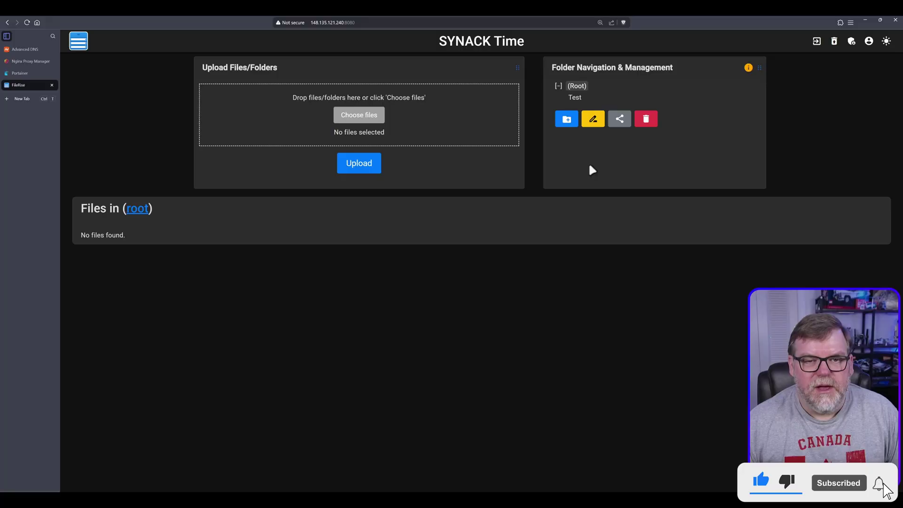
# Create a new folder named 'Test 2' under the root.
pyautogui.click(569, 122)
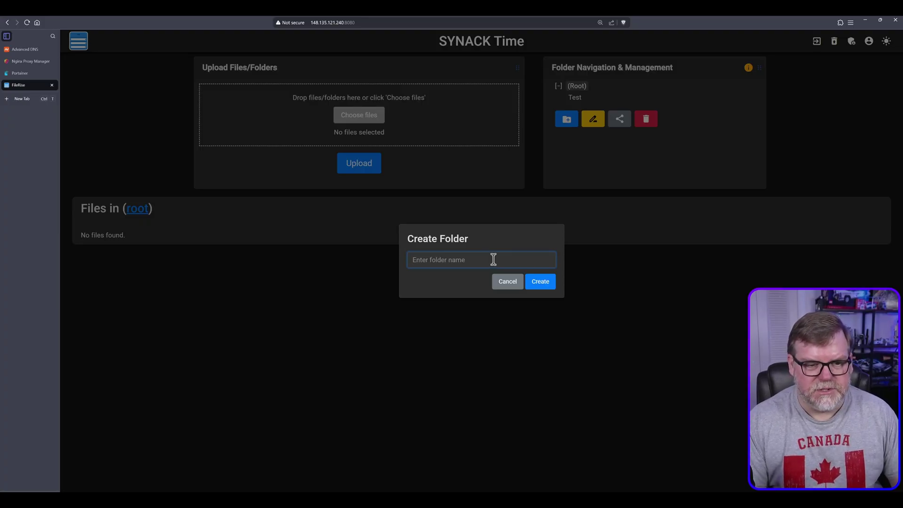
pyautogui.write('Test 2')
pyautogui.press('Return')
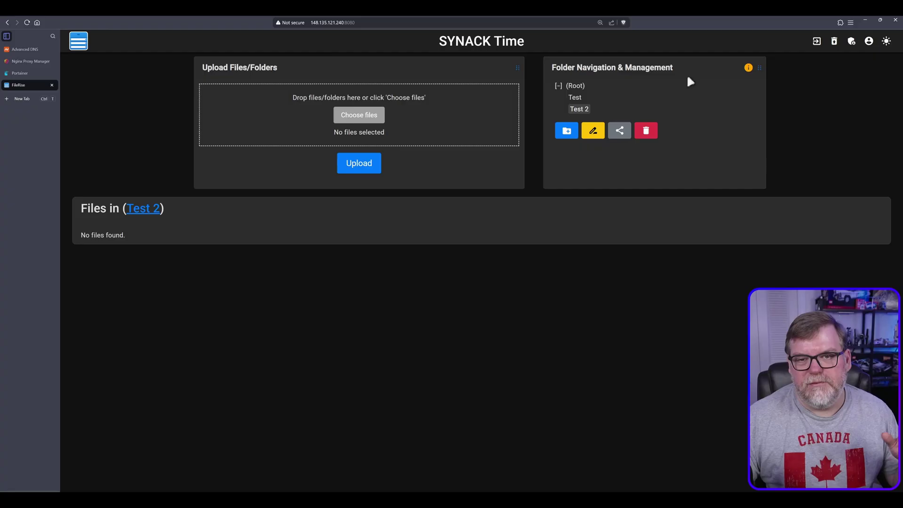
# Arrange the Folder Navigation panel with the Upload panel beneath it in a left-hand column.
pyautogui.moveTo(430, 111); pyautogui.dragTo(185, 97)
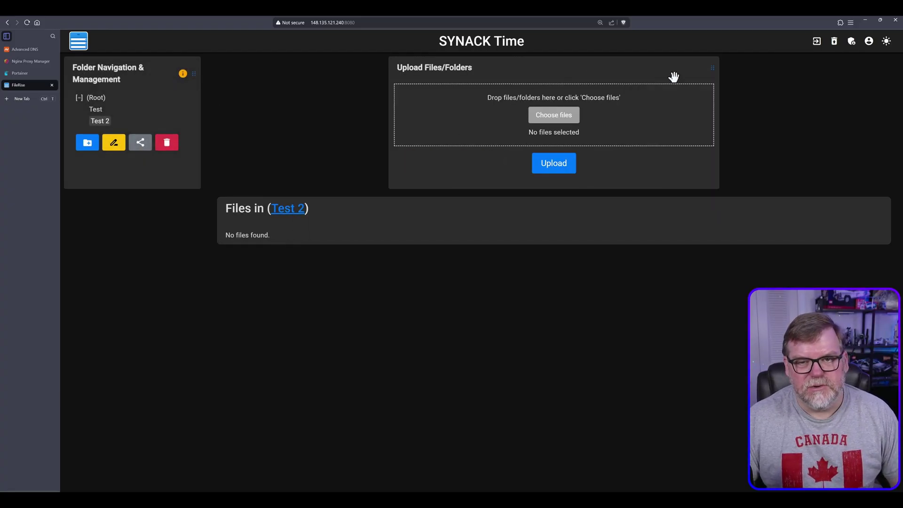
pyautogui.moveTo(340, 162); pyautogui.dragTo(169, 221)
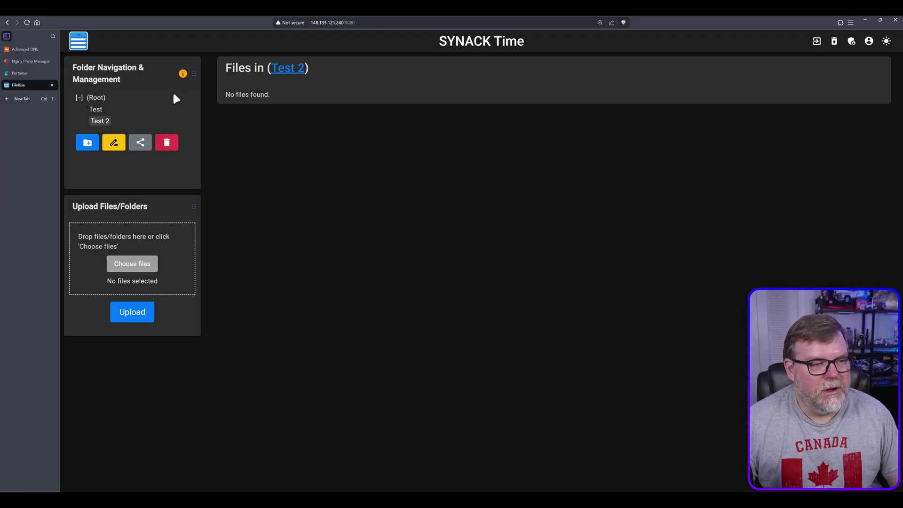
pyautogui.moveTo(194, 74); pyautogui.dragTo(185, 91)
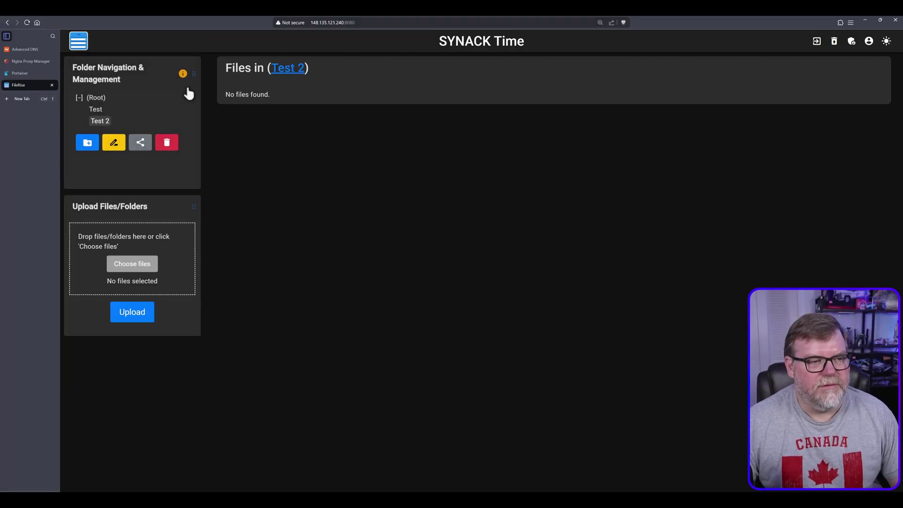
# Open the Test folder, check a file's actions menu, then preview and close the pixel-art GIF.
pyautogui.click(98, 110)
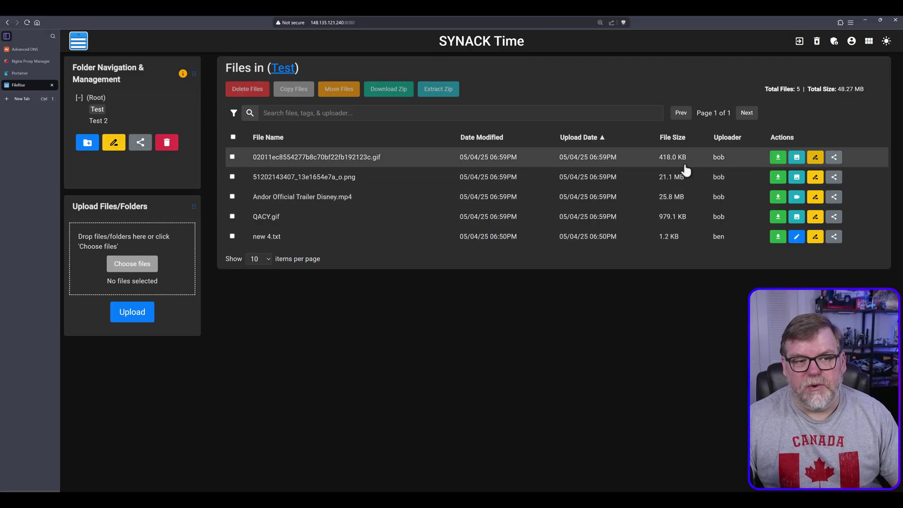
pyautogui.rightClick(356, 161)
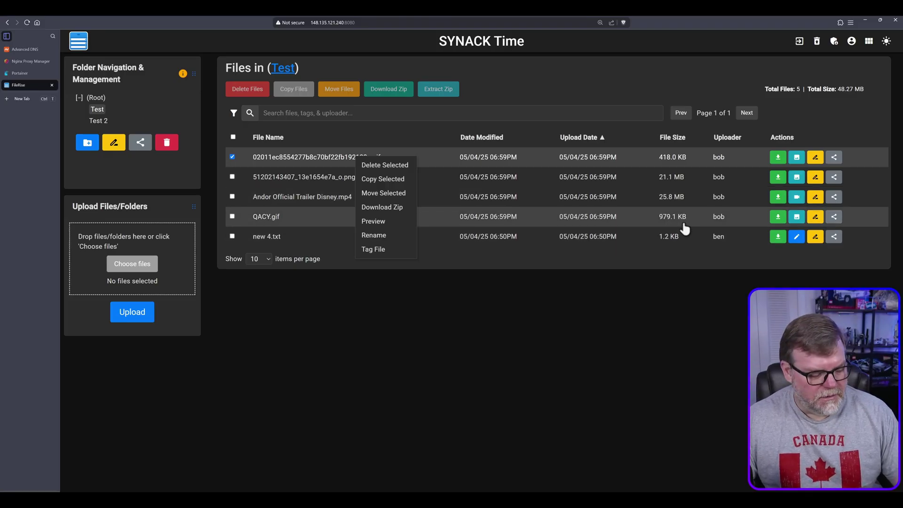
pyautogui.click(665, 281)
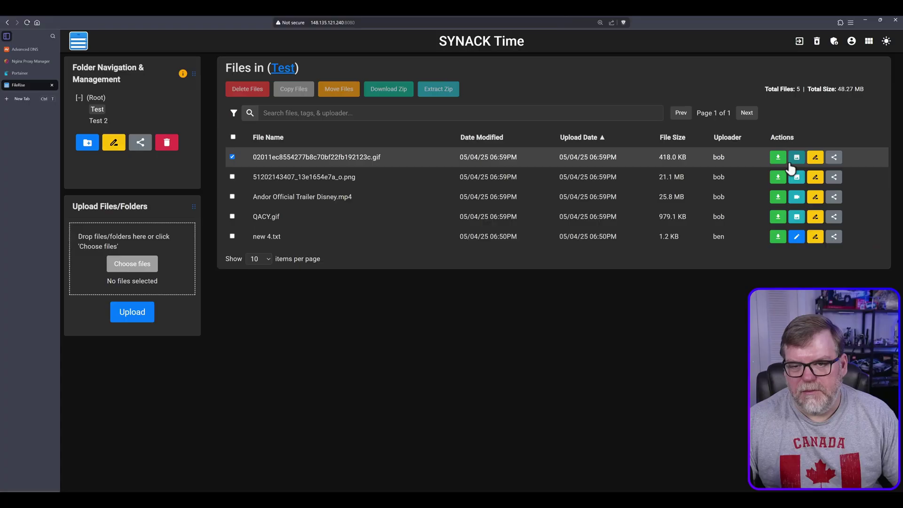
pyautogui.click(797, 158)
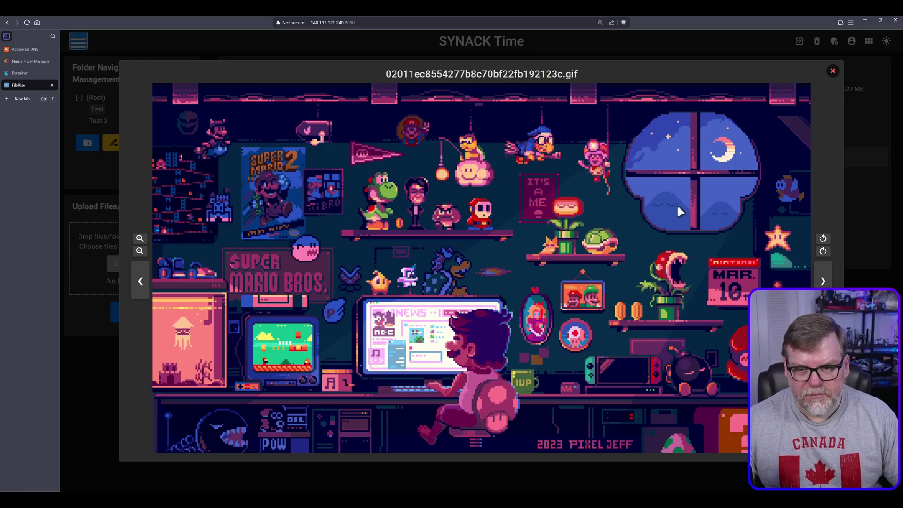
pyautogui.click(833, 71)
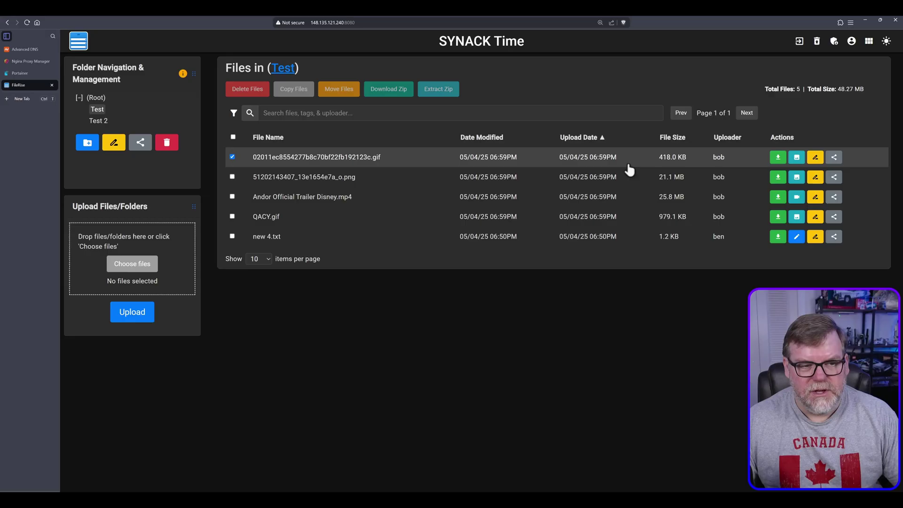
pyautogui.click(796, 178)
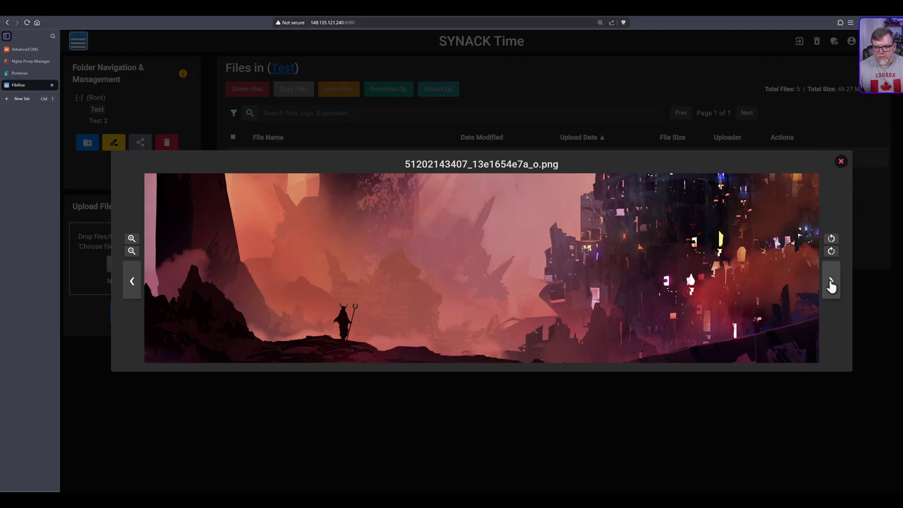
pyautogui.click(132, 239)
pyautogui.click(131, 238)
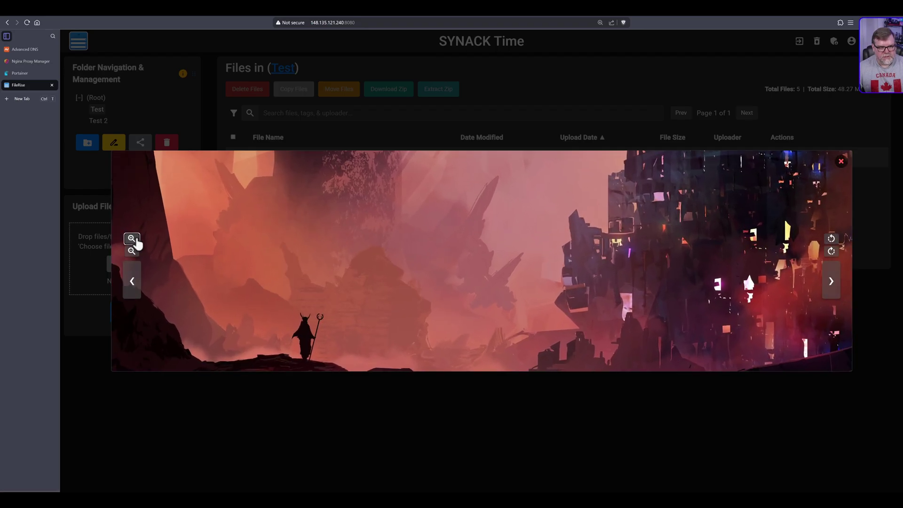
pyautogui.click(132, 251)
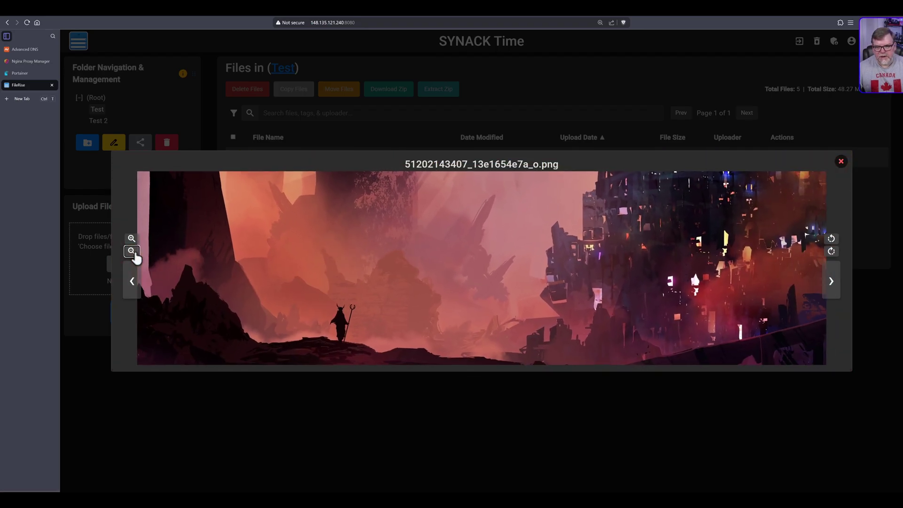
pyautogui.click(832, 239)
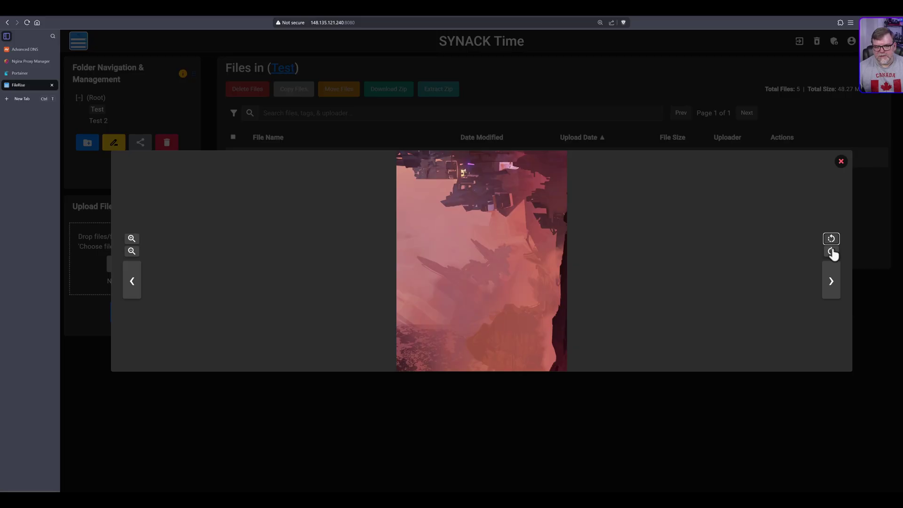
pyautogui.click(832, 251)
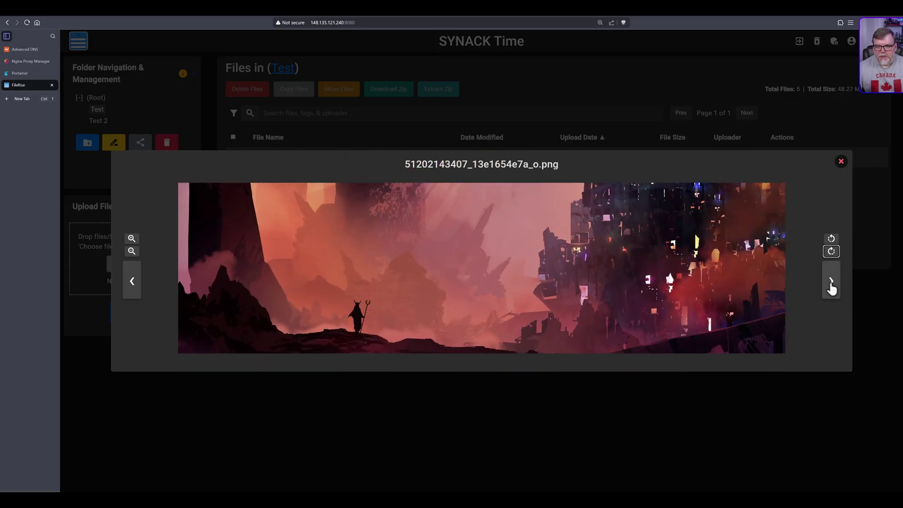
pyautogui.click(831, 282)
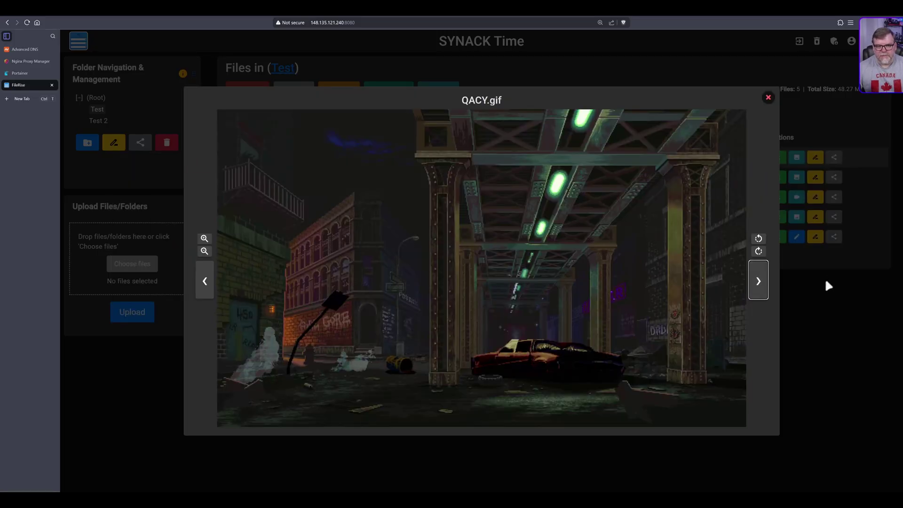
pyautogui.click(768, 97)
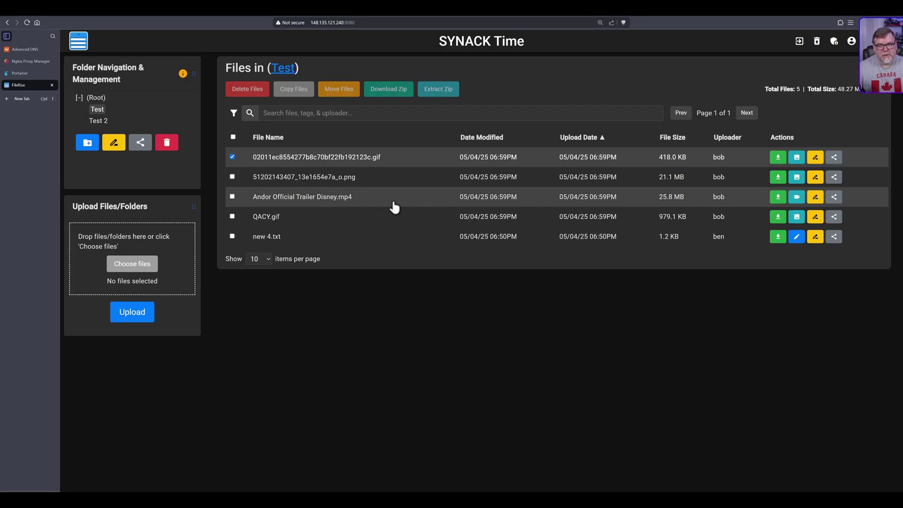
pyautogui.click(797, 198)
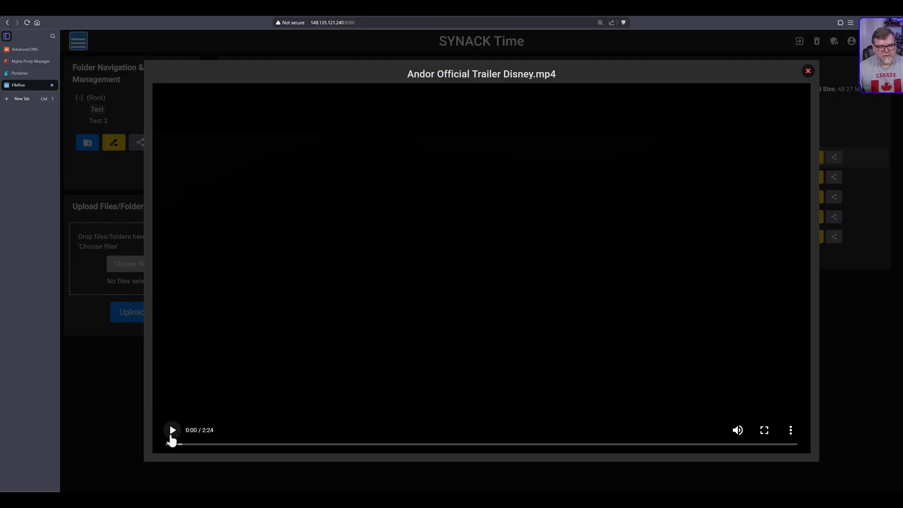
pyautogui.click(172, 437)
pyautogui.click(208, 445)
pyautogui.click(176, 430)
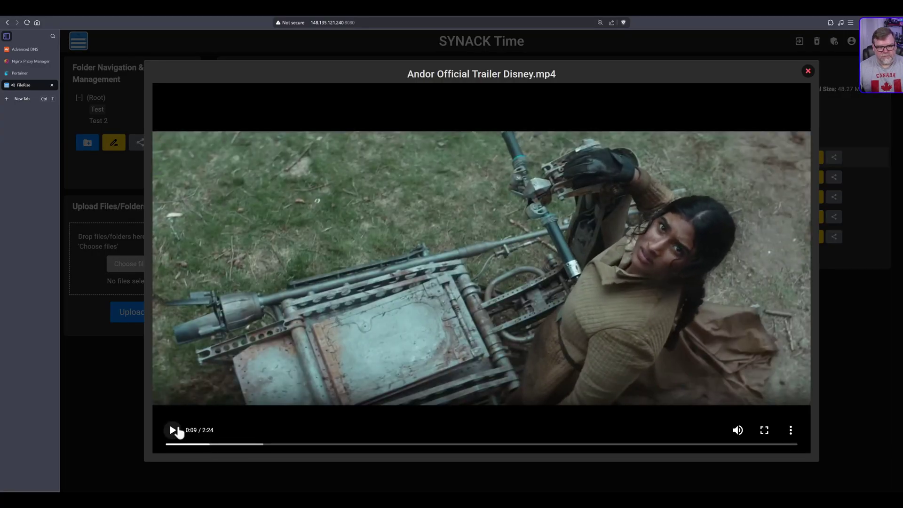
pyautogui.click(808, 71)
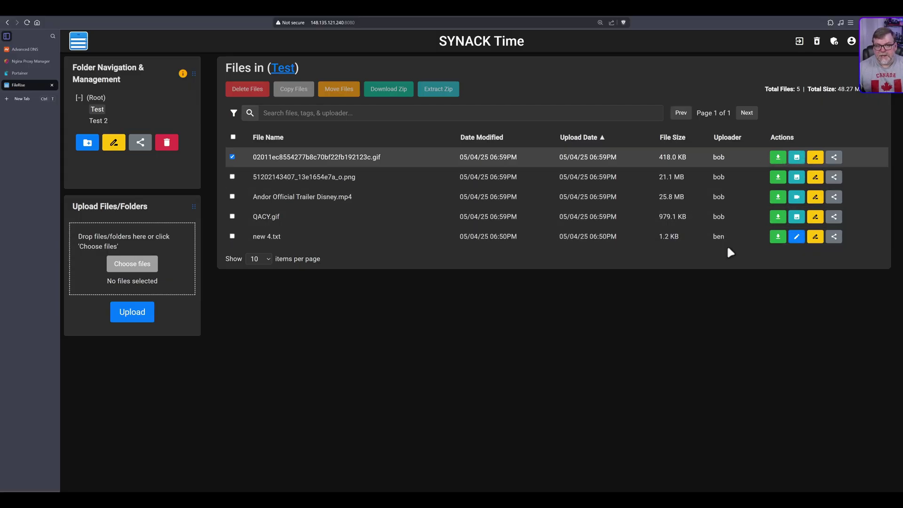
# Add a 'Test' line to new 4.txt, save it, then reopen and close its editor.
pyautogui.click(798, 238)
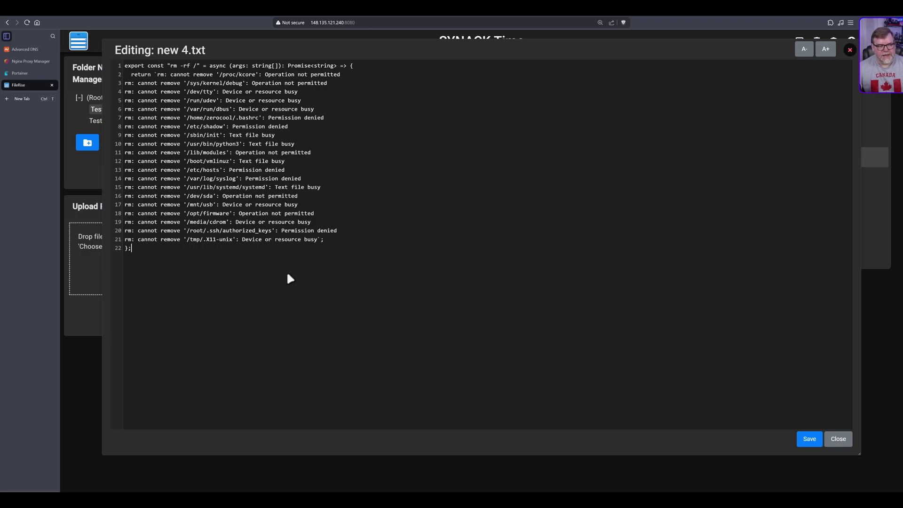
pyautogui.press('Return')
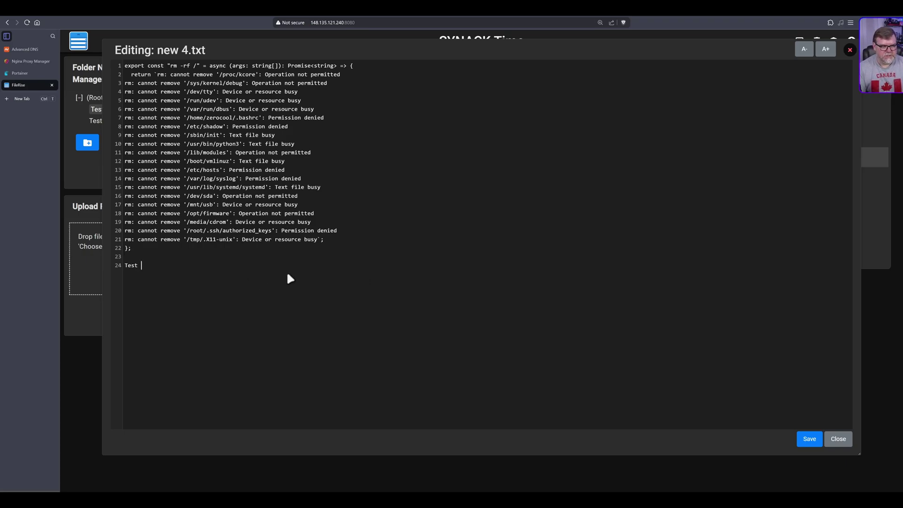
pyautogui.write('Test')
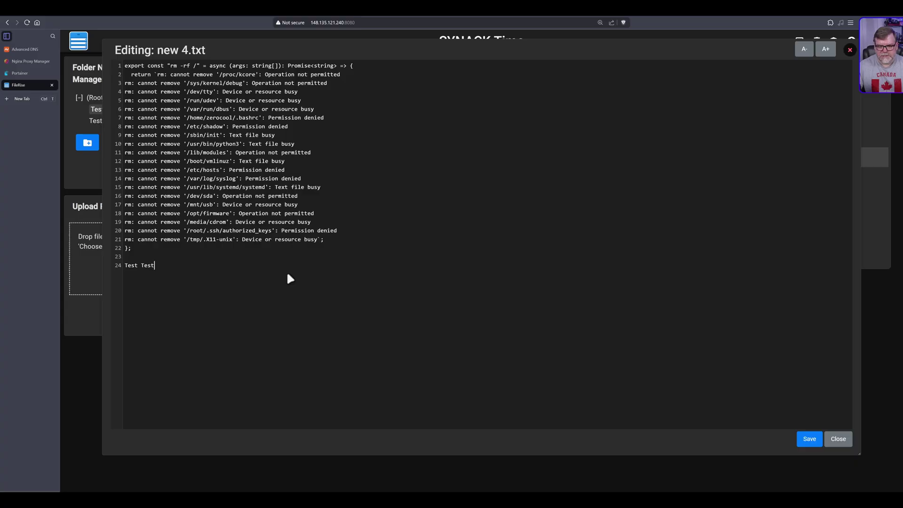
pyautogui.click(803, 440)
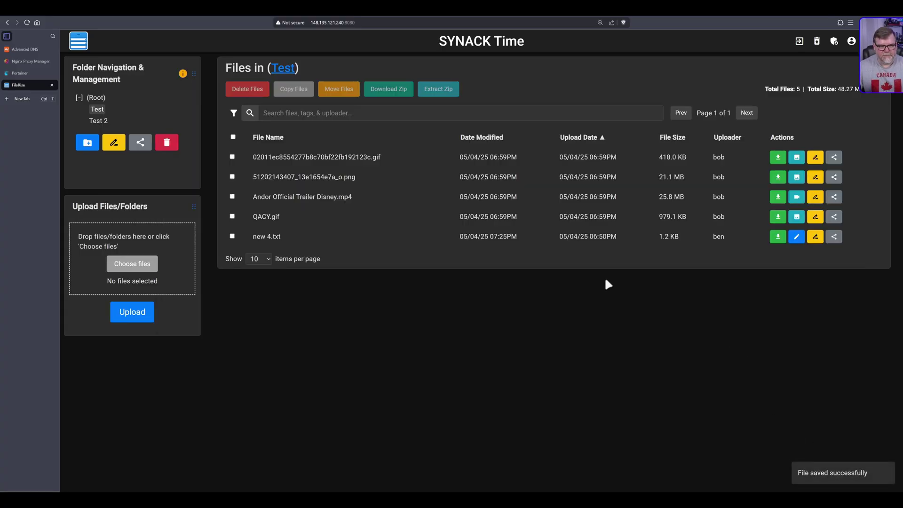
pyautogui.click(797, 238)
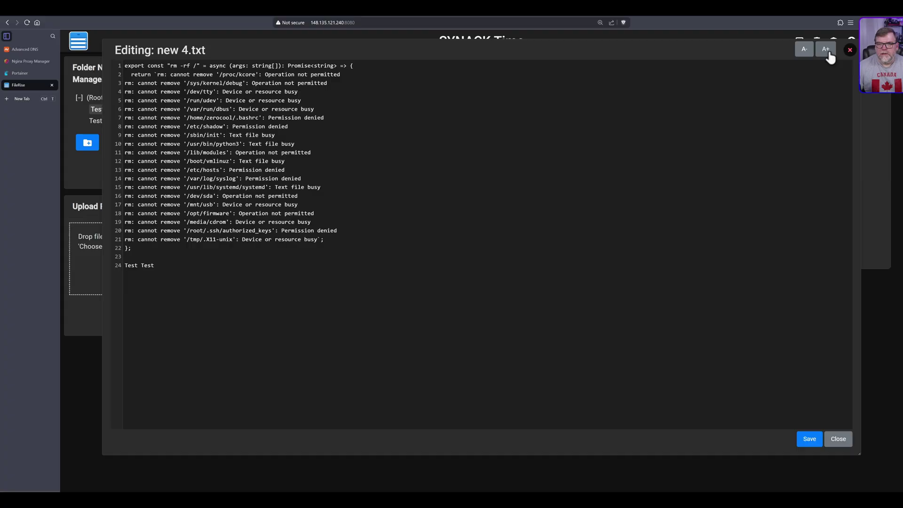
pyautogui.click(849, 50)
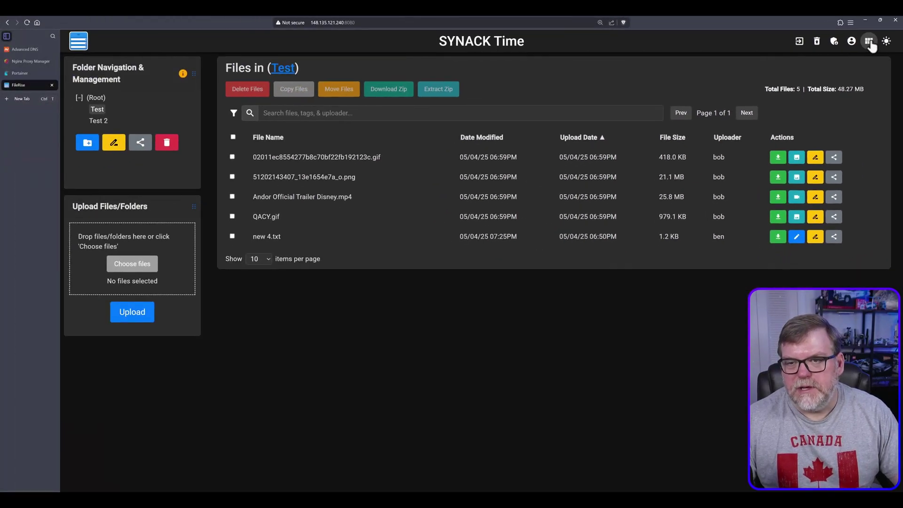
# Try the gallery view and light theme, then return to the dark list view.
pyautogui.click(835, 67)
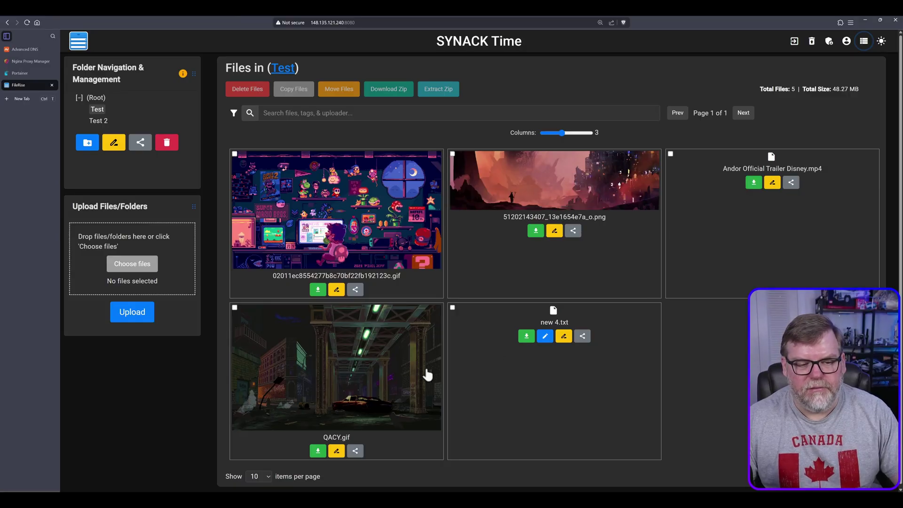
pyautogui.click(863, 41)
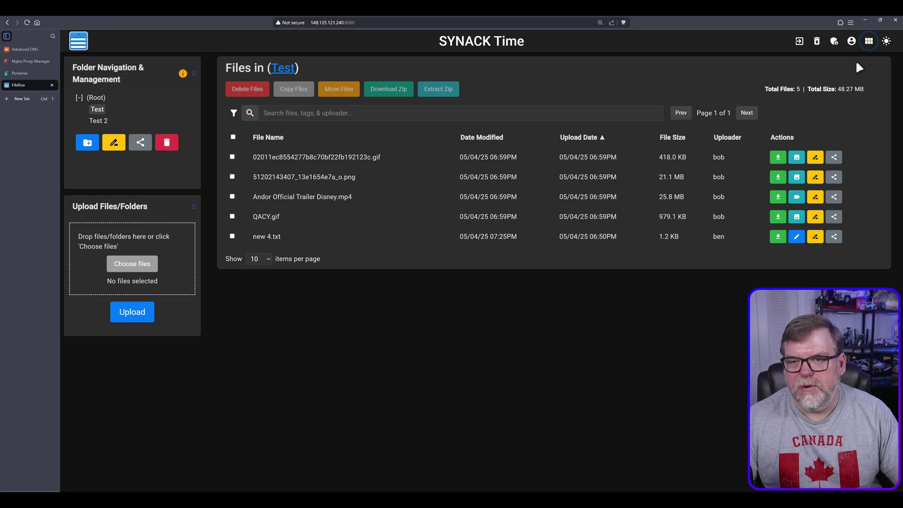
pyautogui.click(886, 43)
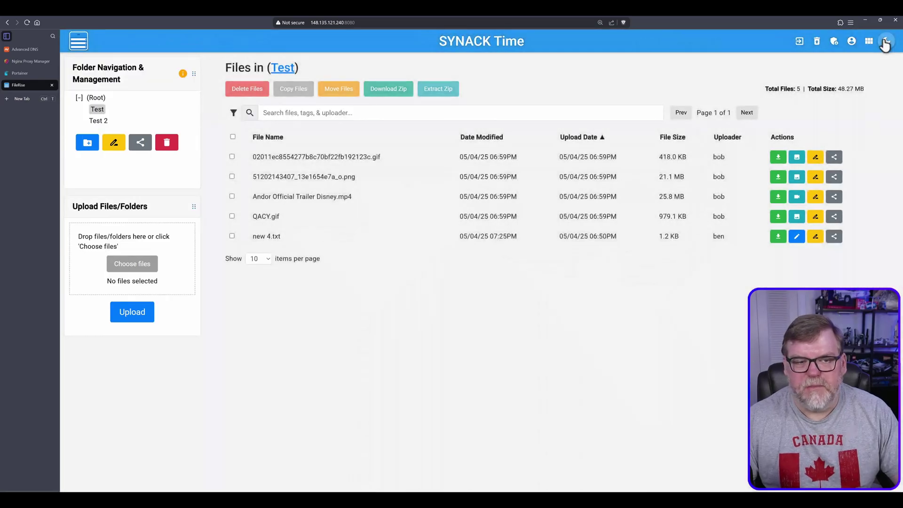
pyautogui.click(886, 43)
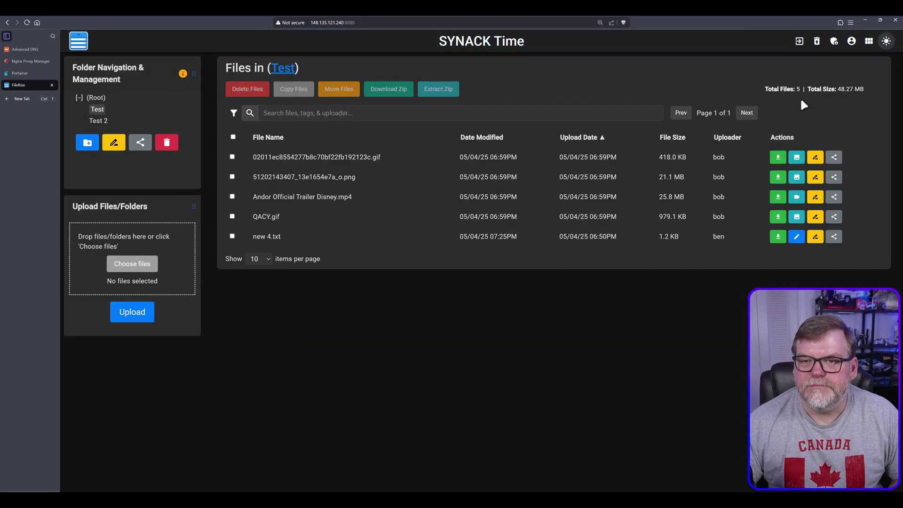
# Open the user panel and start TOTP setup, then cancel it so two-factor stays disabled.
pyautogui.click(850, 43)
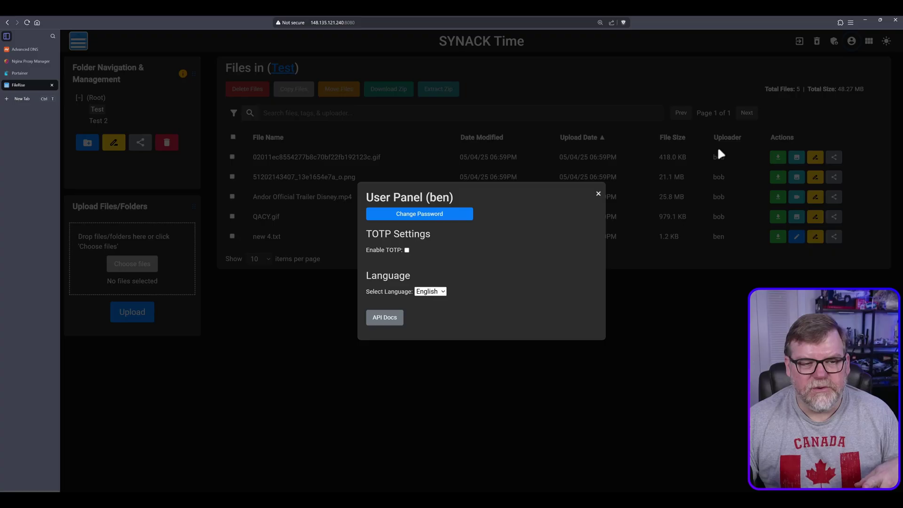
pyautogui.click(407, 250)
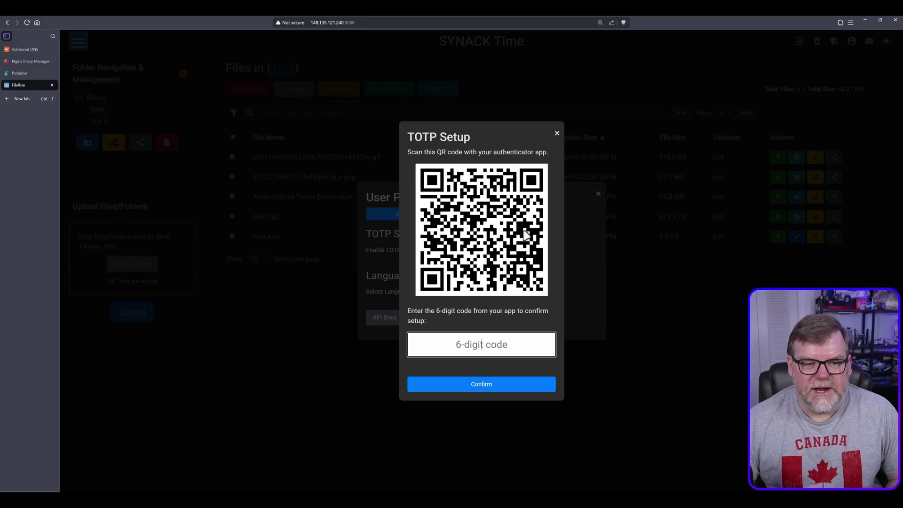
pyautogui.click(557, 136)
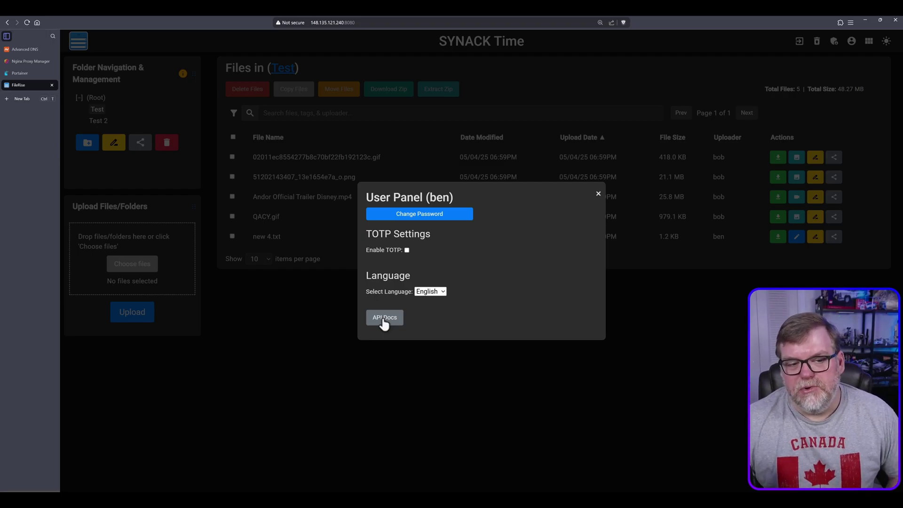
# Open the API docs, jump to Admin's Update admin configuration, and scroll through the Auth endpoints.
pyautogui.click(384, 320)
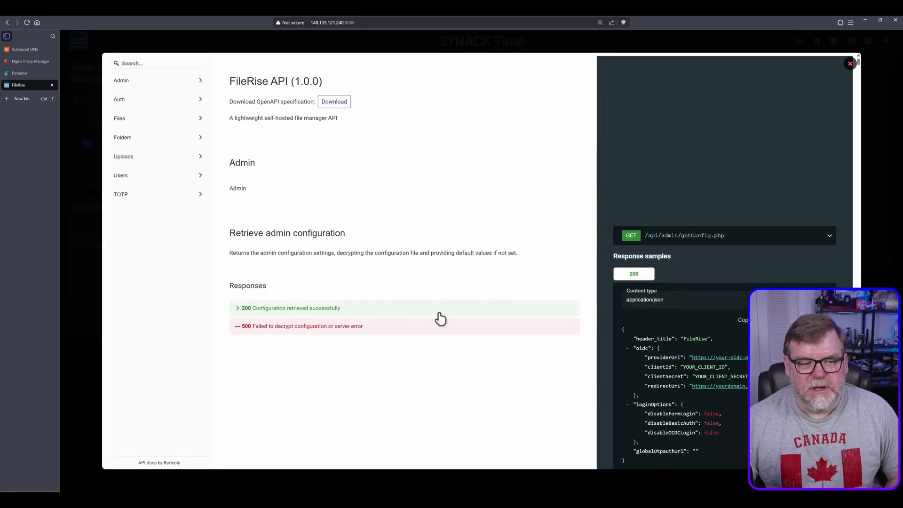
pyautogui.scroll(-3, 425, 339)
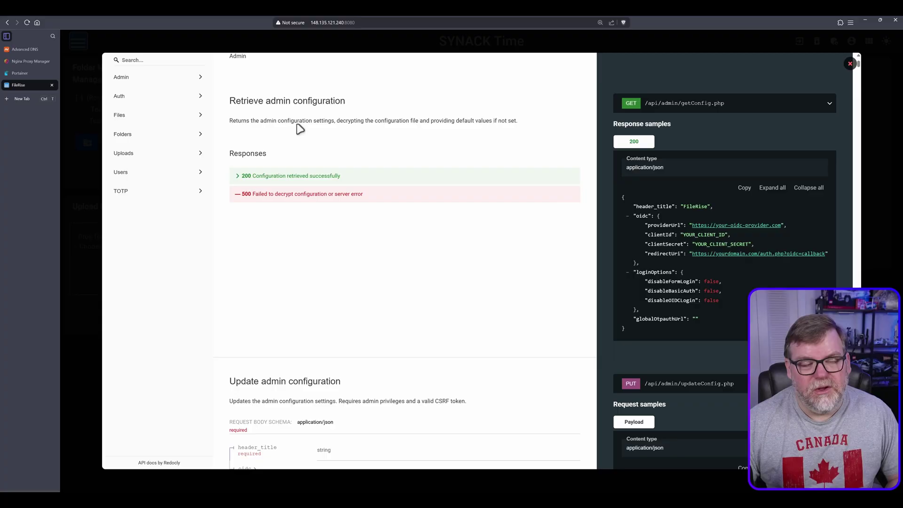
pyautogui.click(145, 86)
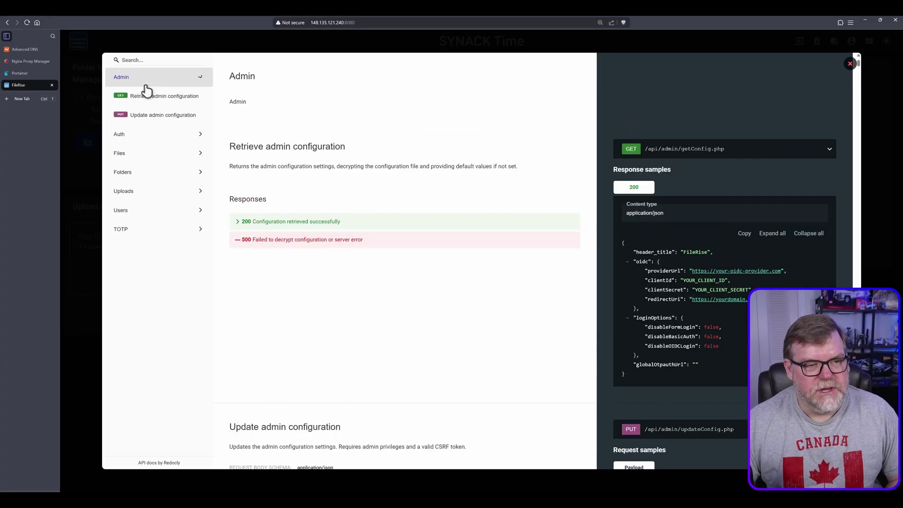
pyautogui.click(140, 109)
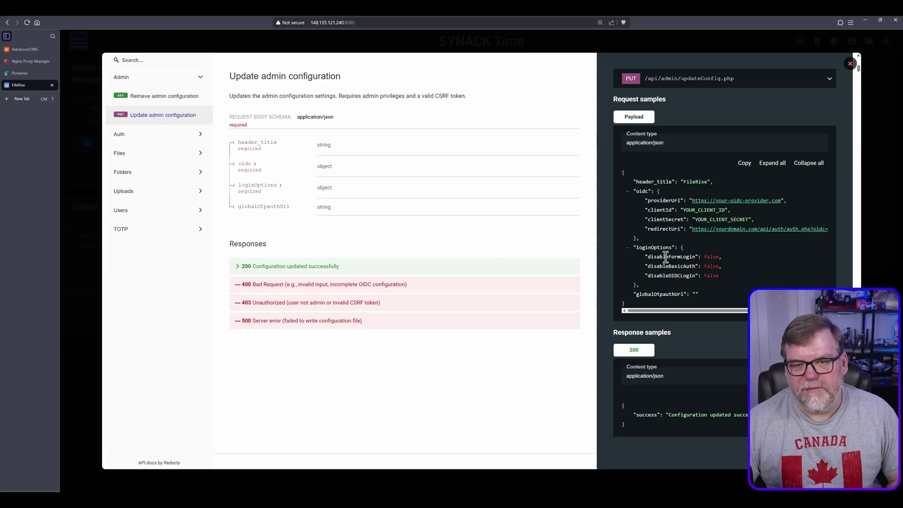
pyautogui.scroll(-2, 629, 258)
pyautogui.scroll(-7, 546, 271)
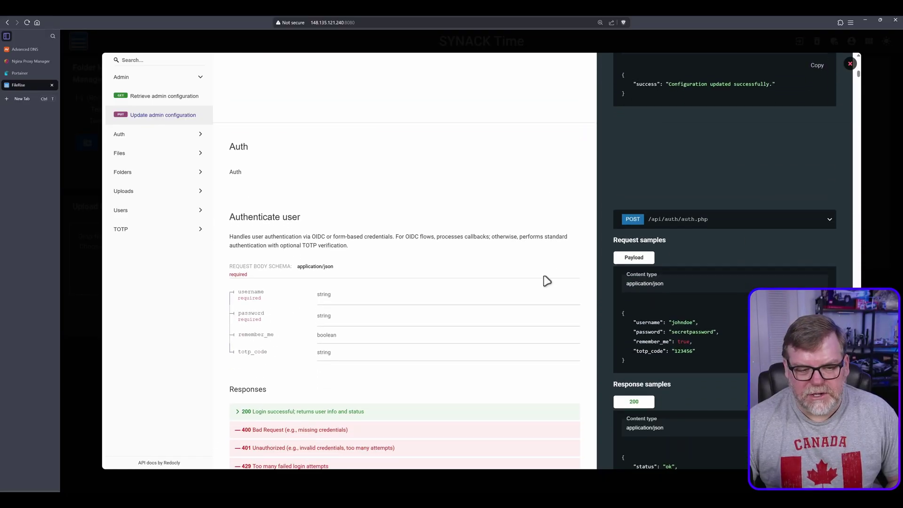
pyautogui.scroll(-5, 475, 301)
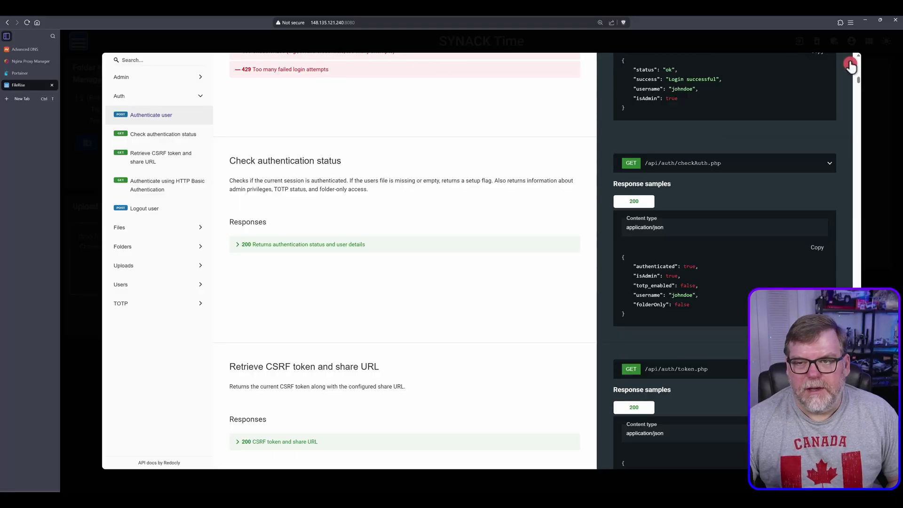
# Close the API docs, view the language list leaving English selected, and close the user panel.
pyautogui.click(850, 63)
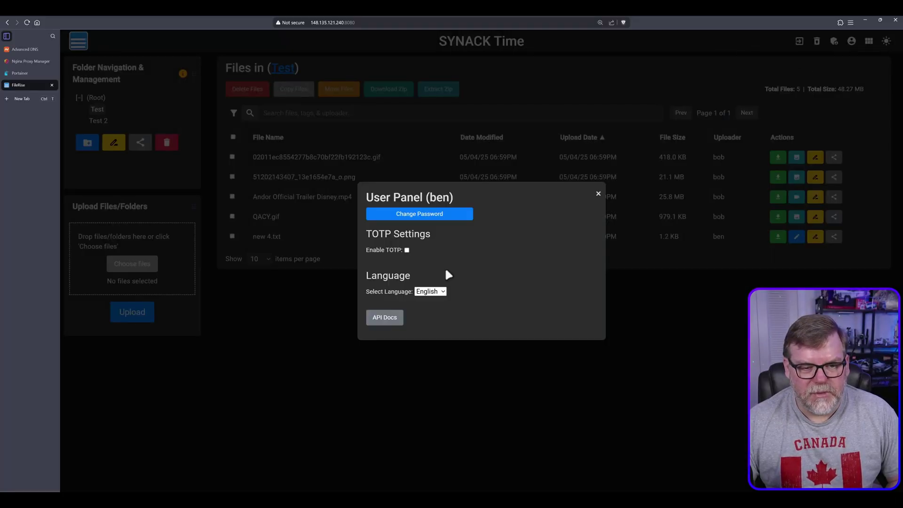
pyautogui.click(444, 292)
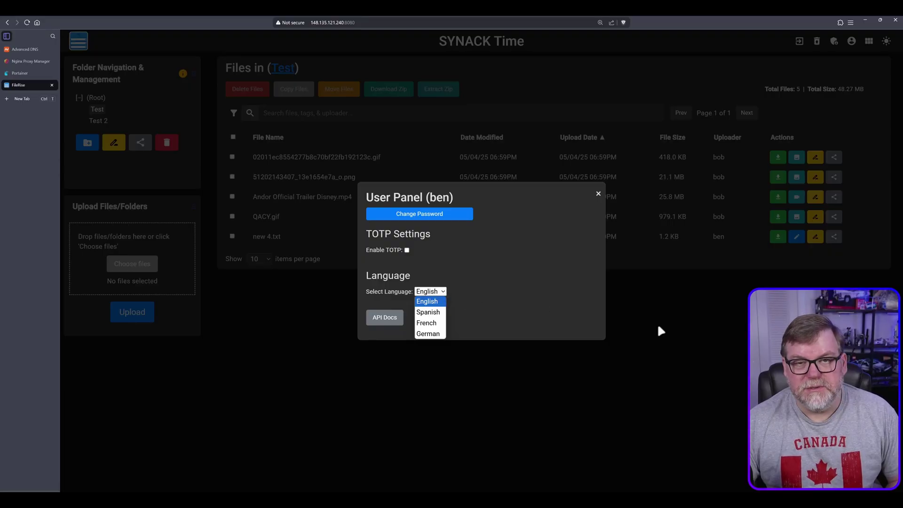
pyautogui.click(599, 194)
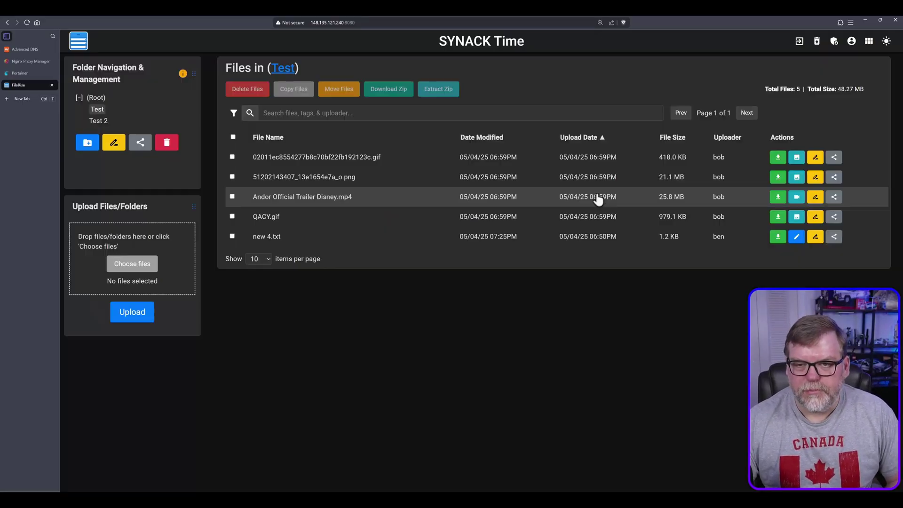
# Open the Admin Panel, expand User Management, and briefly expand then collapse Login Options.
pyautogui.click(833, 43)
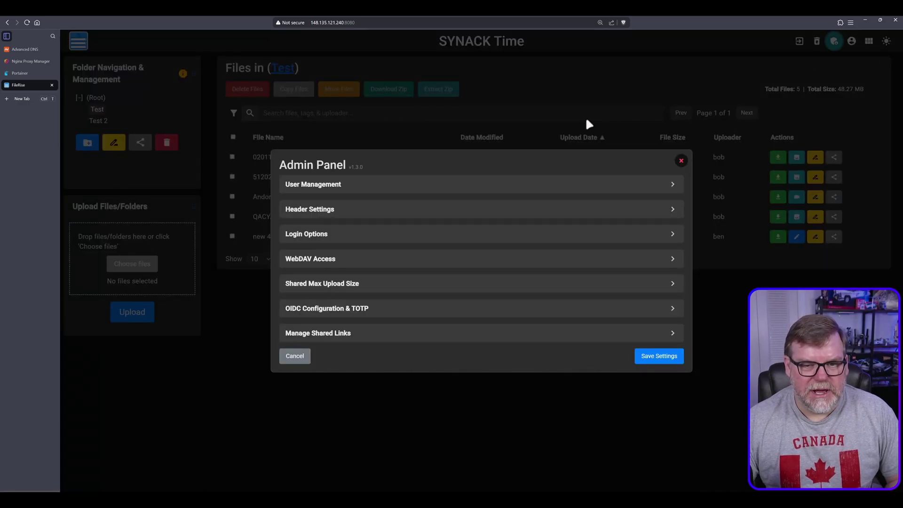
pyautogui.click(384, 187)
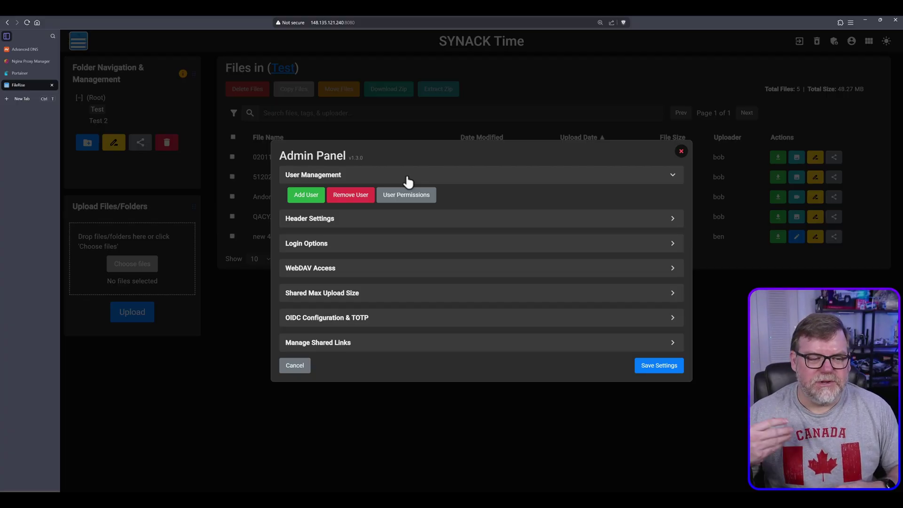
pyautogui.click(349, 243)
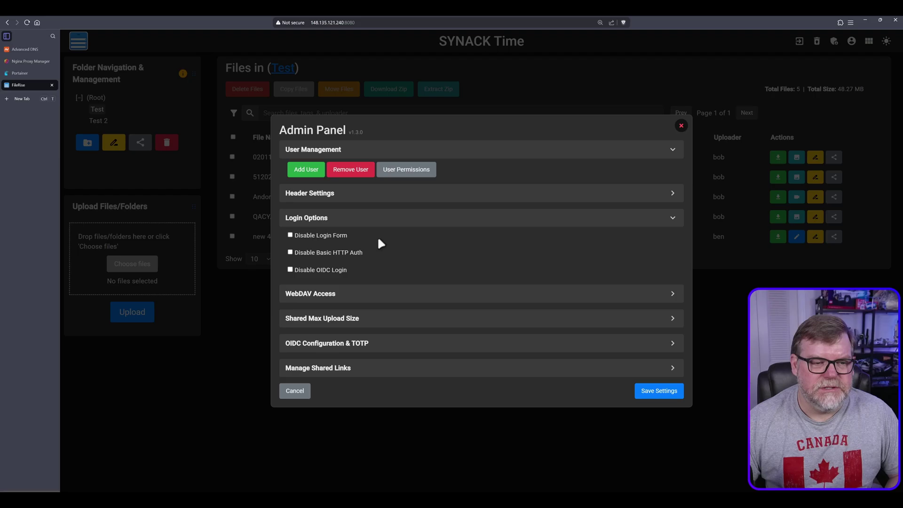
pyautogui.click(367, 217)
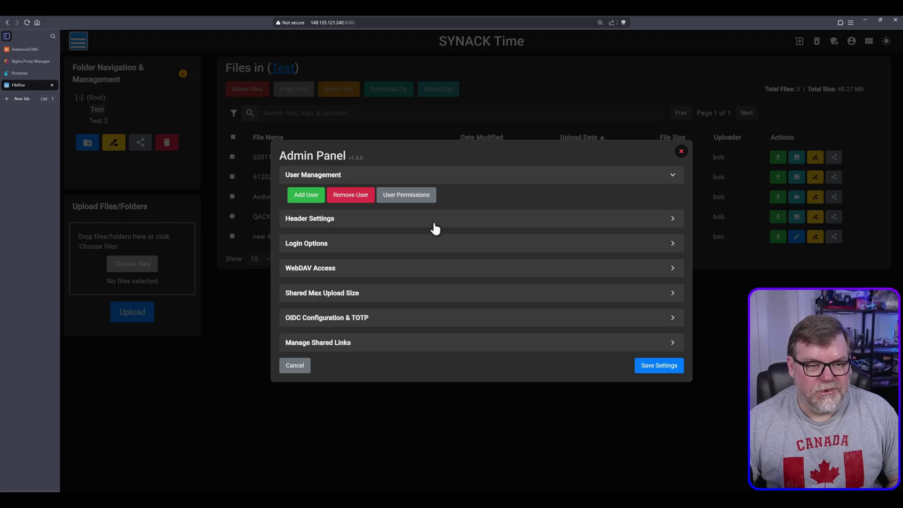
# Start and cancel a new user, then glance at User Permissions and close it.
pyautogui.click(310, 196)
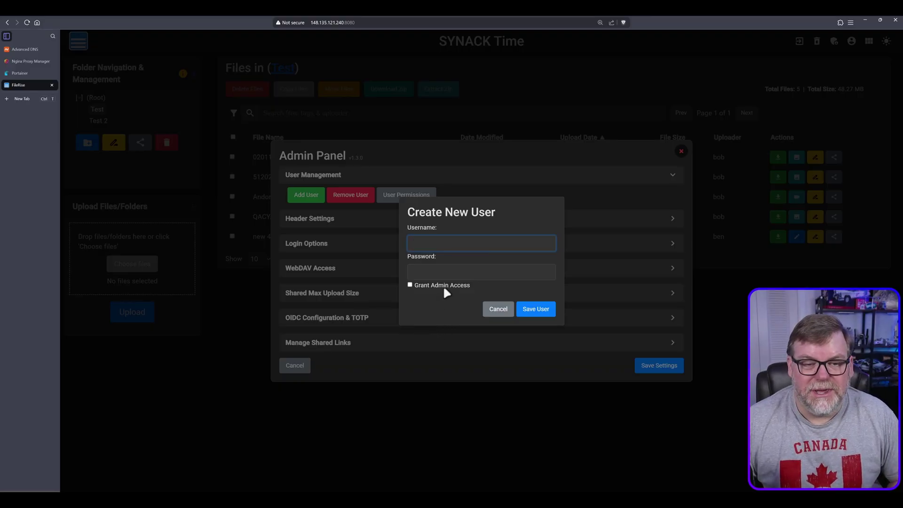
pyautogui.click(496, 311)
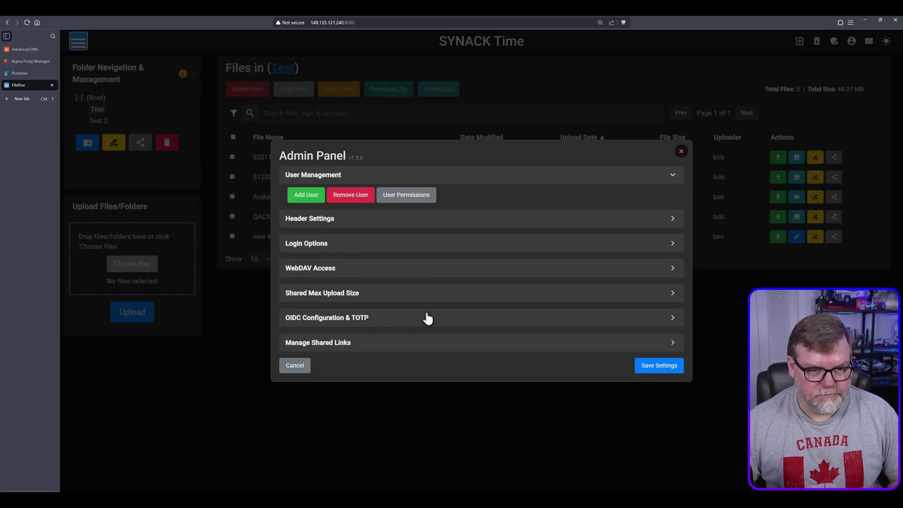
pyautogui.click(403, 198)
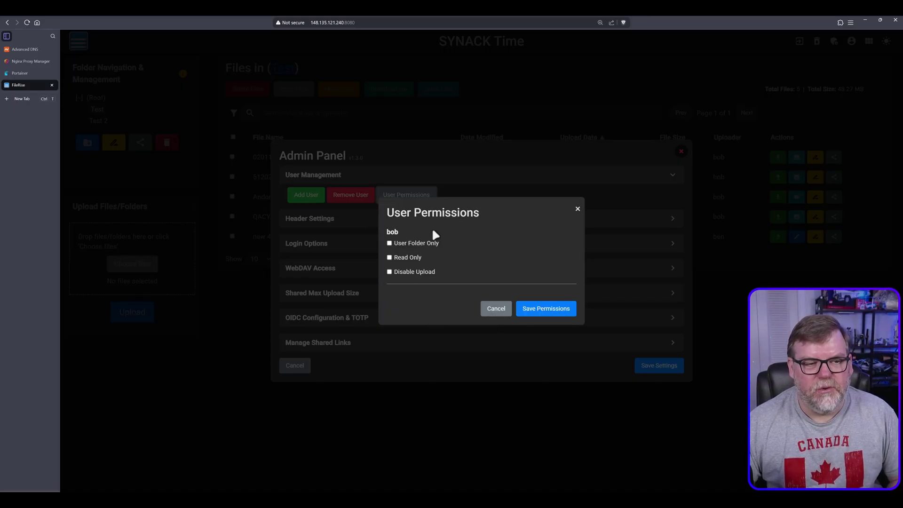
pyautogui.click(577, 209)
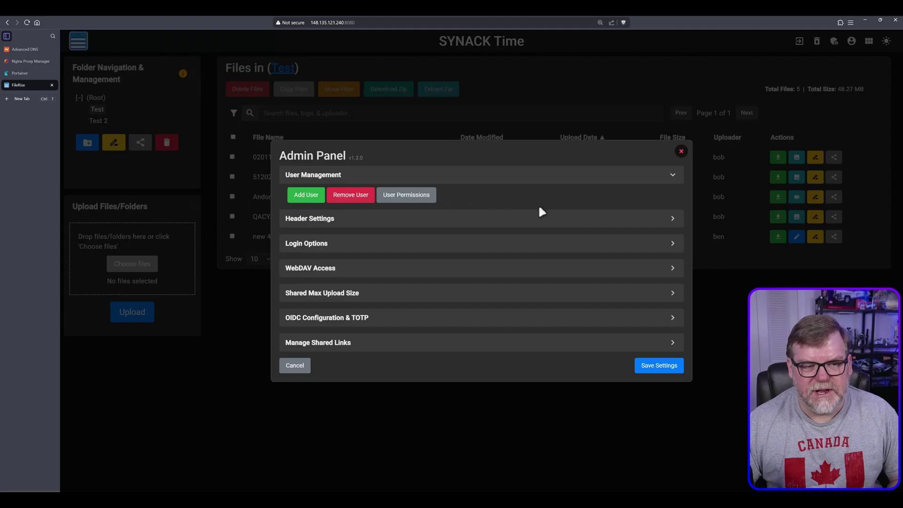
# Create the new user with its password and review both users in User Permissions.
pyautogui.click(310, 194)
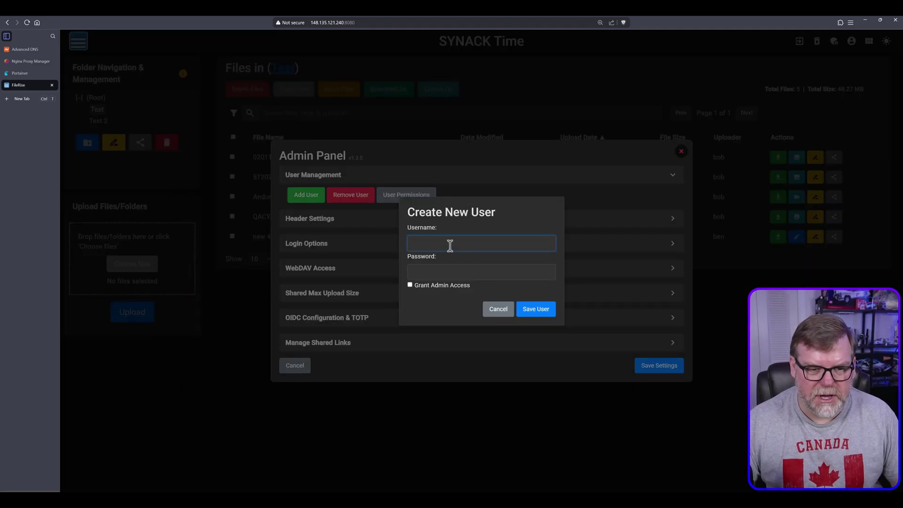
pyautogui.write('jill')
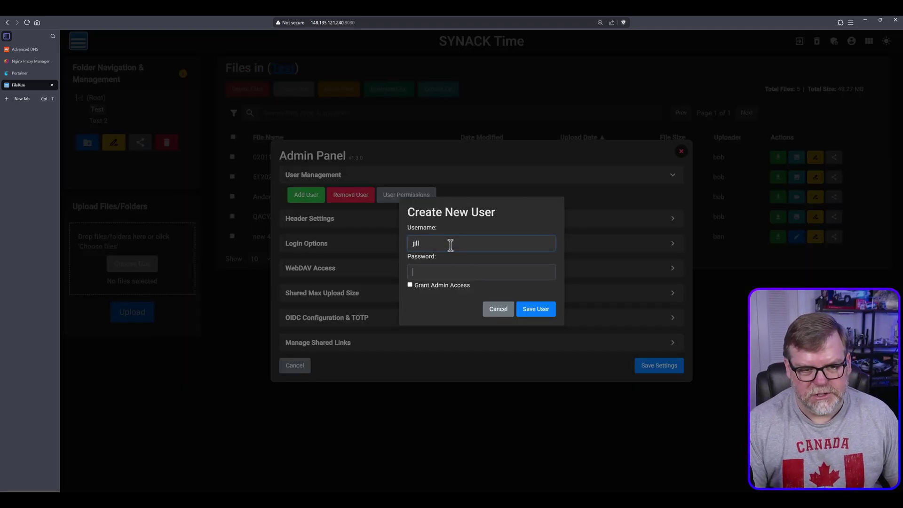
pyautogui.write('*******')
pyautogui.press('Return')
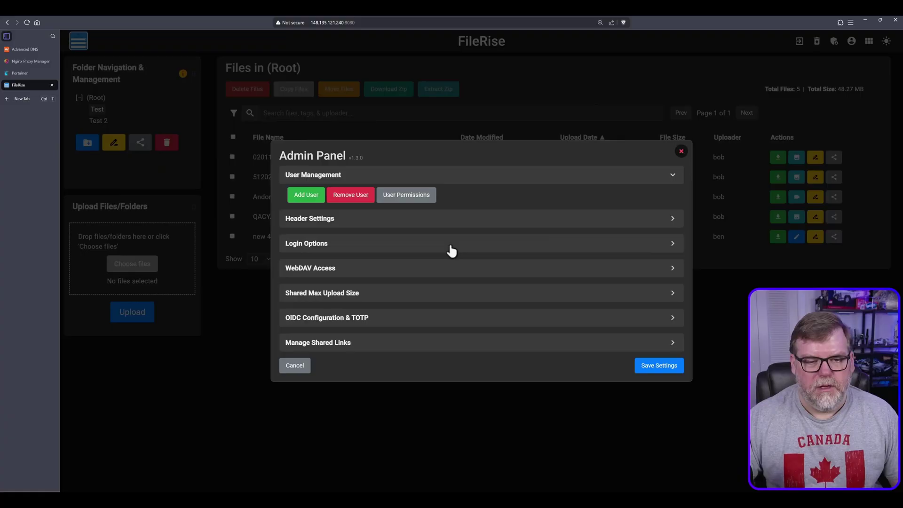
pyautogui.click(404, 197)
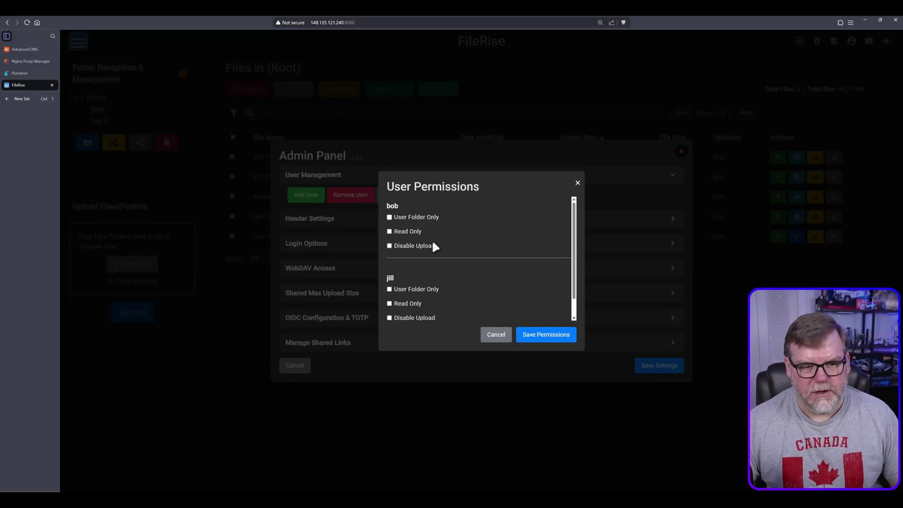
pyautogui.scroll(-2, 453, 299)
pyautogui.scroll(2, 458, 295)
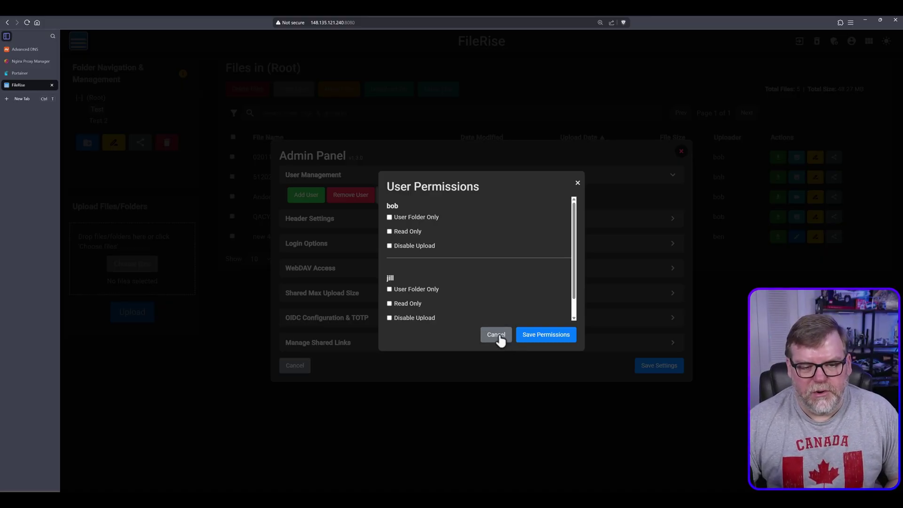
# Dismiss the permissions dialog and change the header title from 'SYNACK Time' to 'SYNACK File Repo'.
pyautogui.click(497, 335)
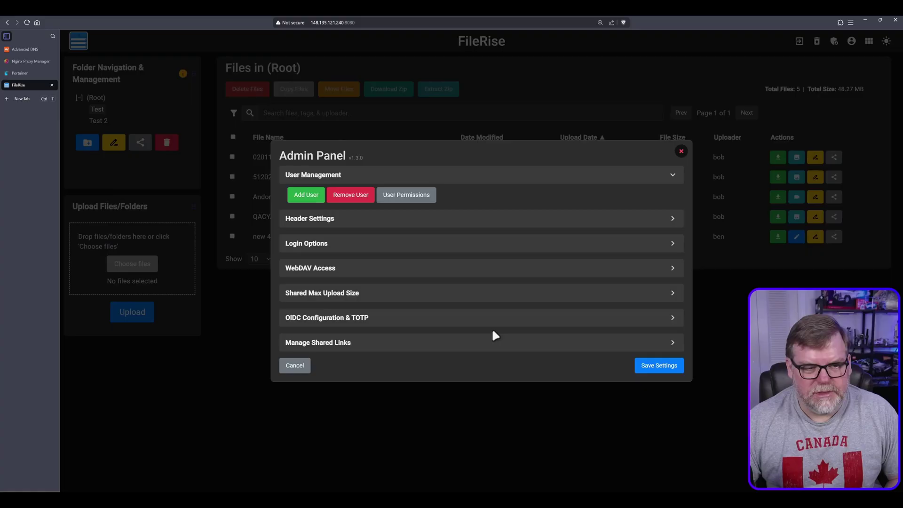
pyautogui.click(337, 219)
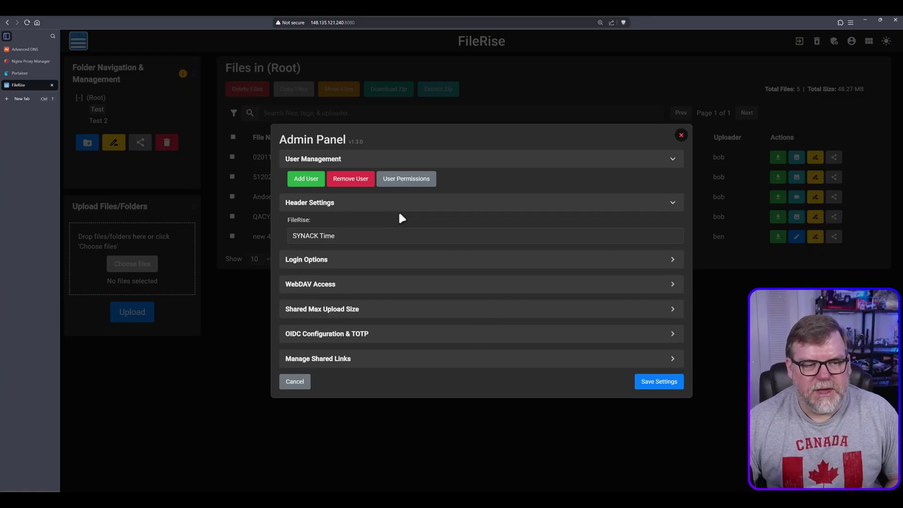
pyautogui.moveTo(347, 237); pyautogui.dragTo(279, 232)
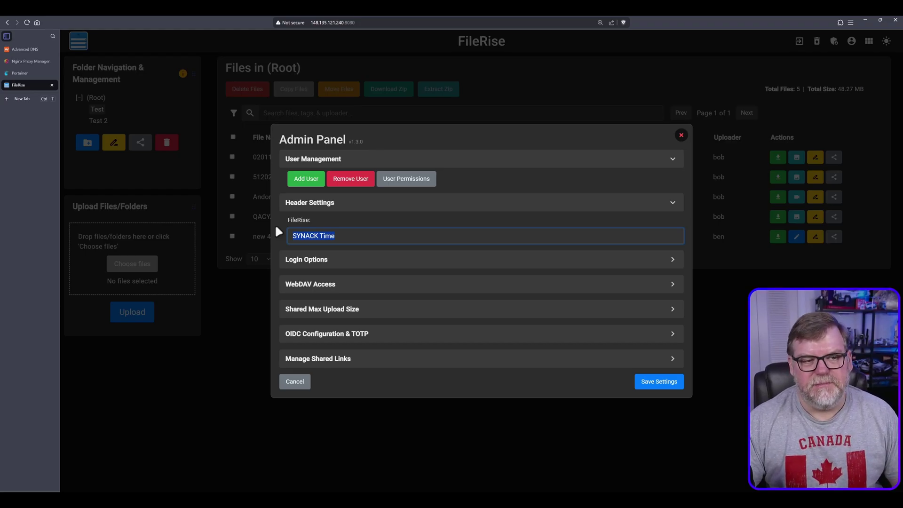
pyautogui.write('SY')
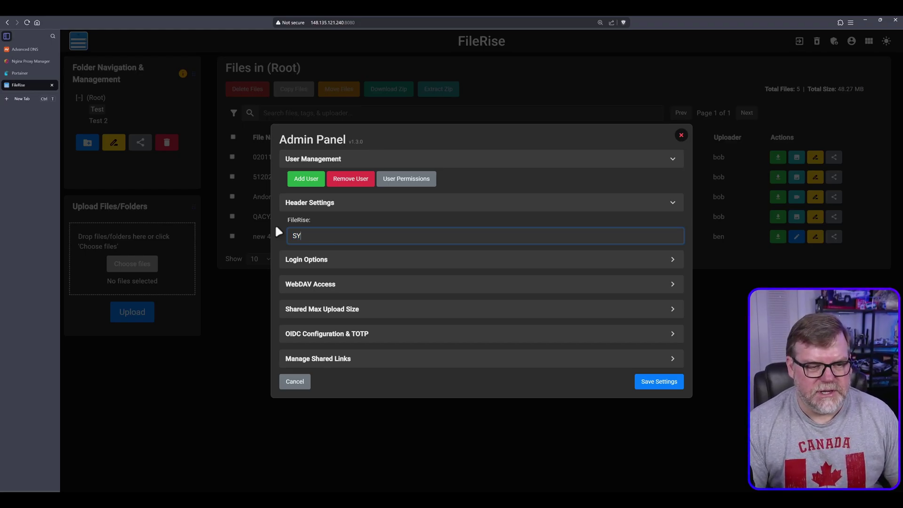
pyautogui.write('NACK Files')
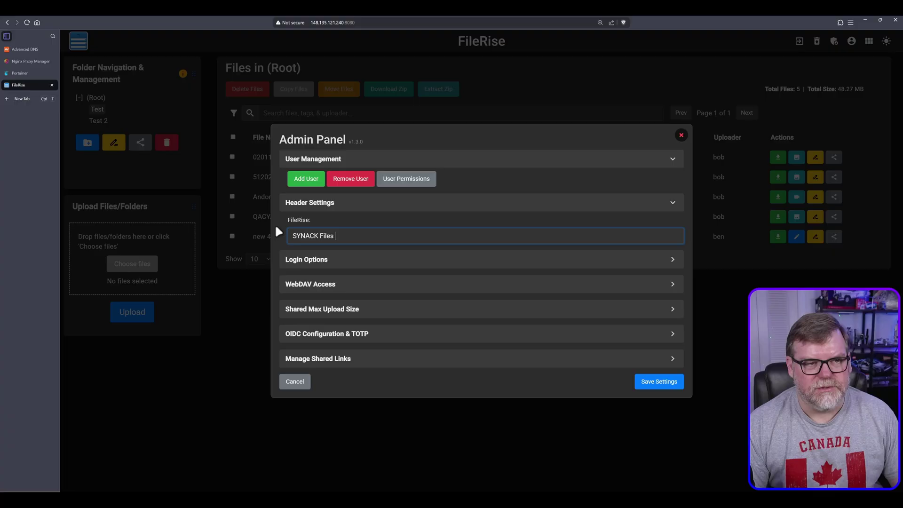
pyautogui.press('BackSpace')
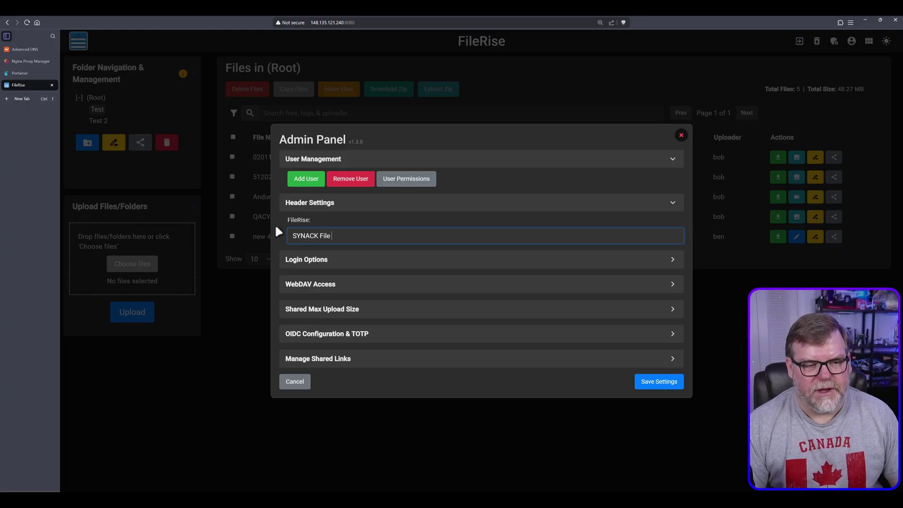
pyautogui.write('Repo')
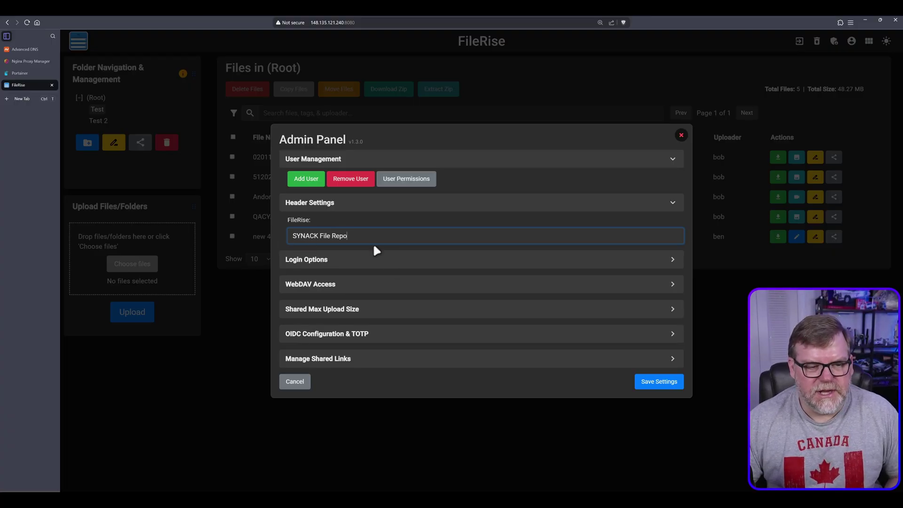
pyautogui.click(334, 260)
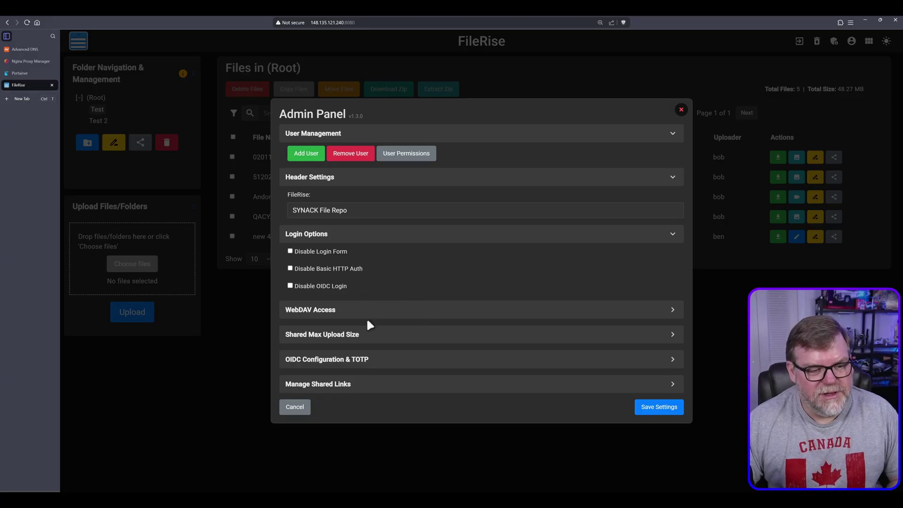
# Change Shared Max Upload Size from 52428800 to 52428008 bytes, leaving WebDAV unchecked.
pyautogui.click(346, 314)
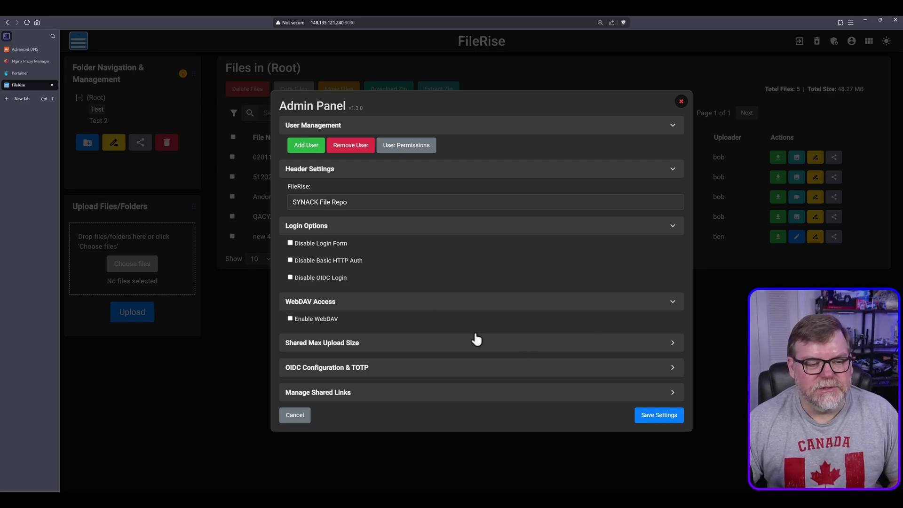
pyautogui.click(350, 347)
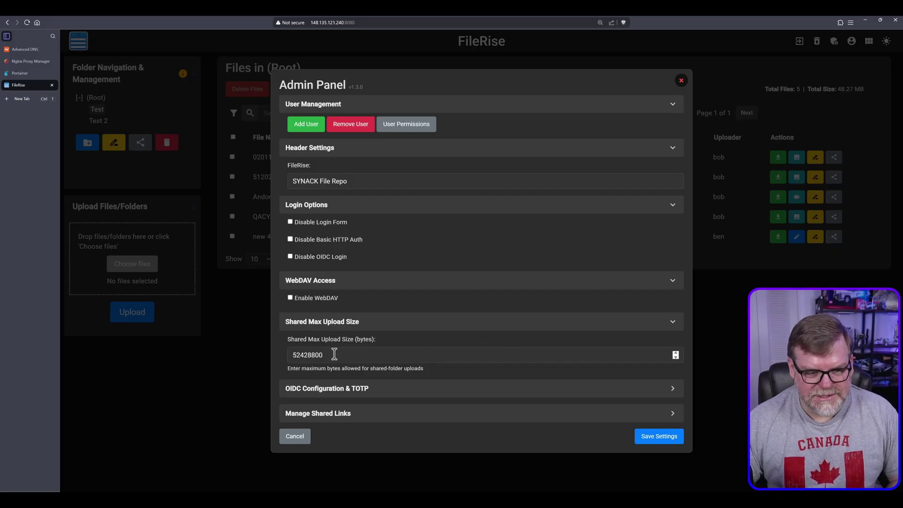
pyautogui.click(315, 355)
pyautogui.press('BackSpace')
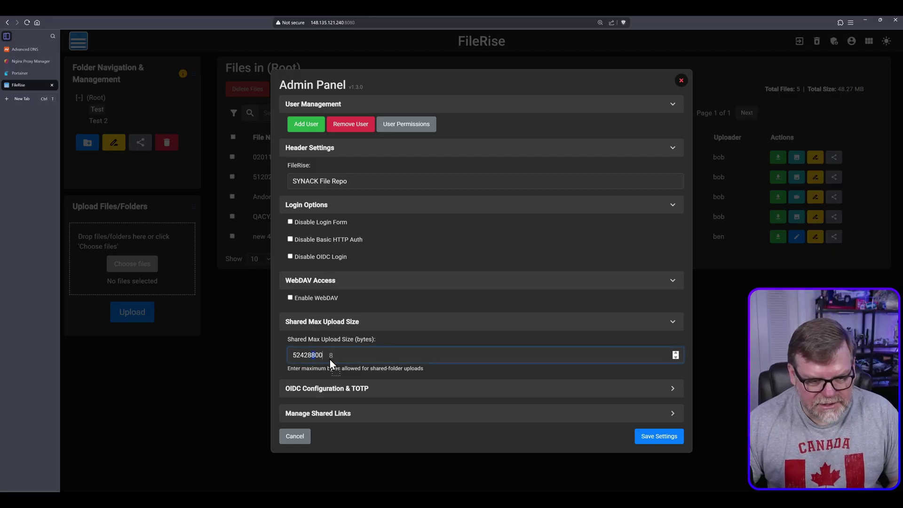
pyautogui.write('8')
pyautogui.moveTo(311, 357)
pyautogui.mouseDown()
pyautogui.moveTo(326, 356)
pyautogui.moveTo(297, 357)
pyautogui.moveTo(310, 357)
pyautogui.mouseUp()
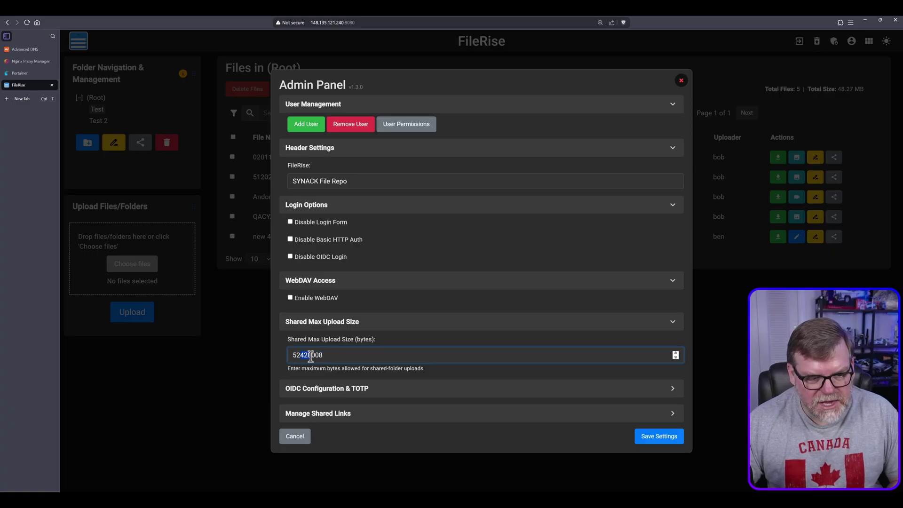
pyautogui.click(351, 361)
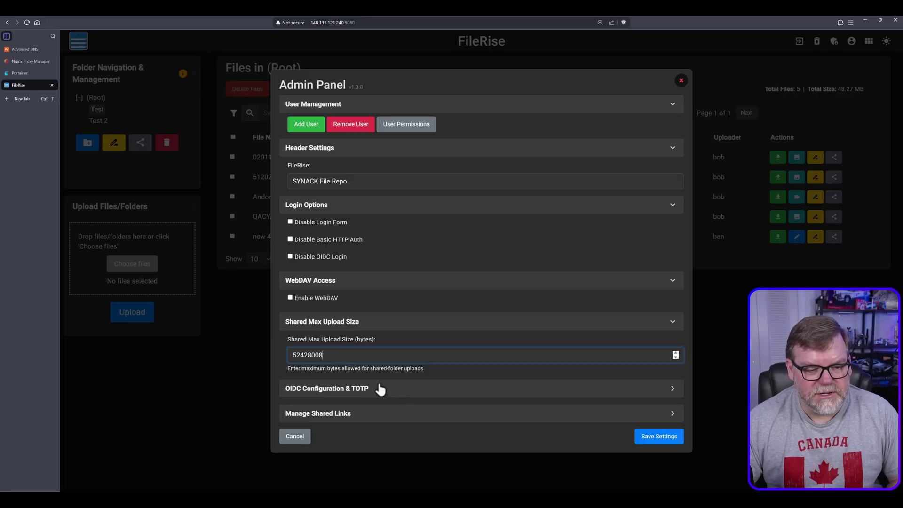
# Look over the OIDC/TOTP and shared-links sections, keep the unsaved changes, and save the settings.
pyautogui.click(358, 388)
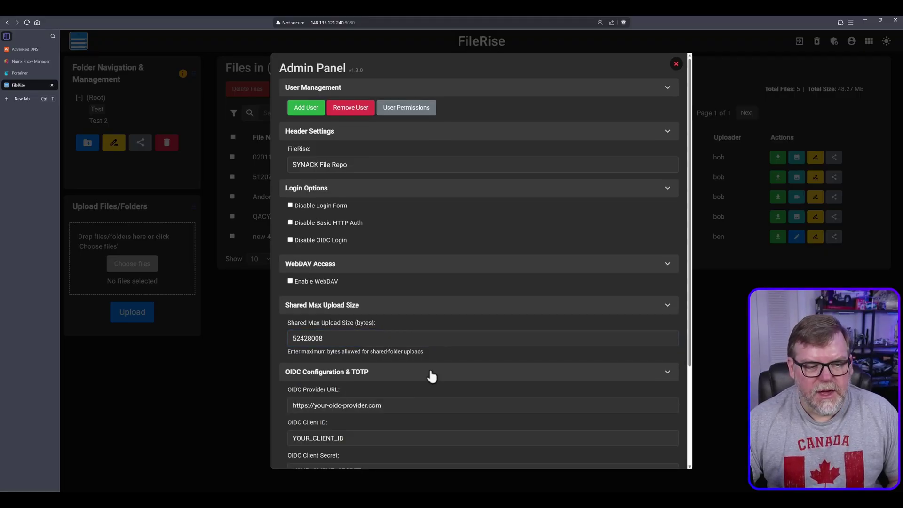
pyautogui.scroll(-3, 438, 376)
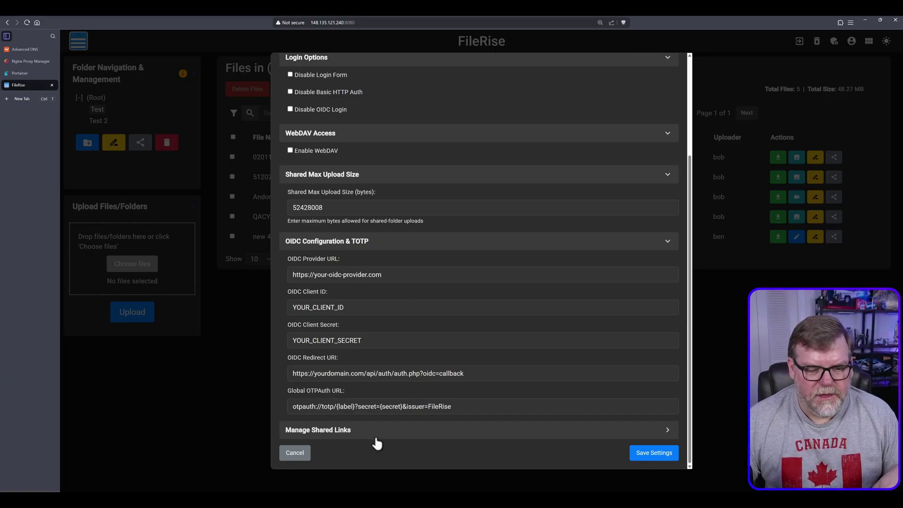
pyautogui.click(346, 432)
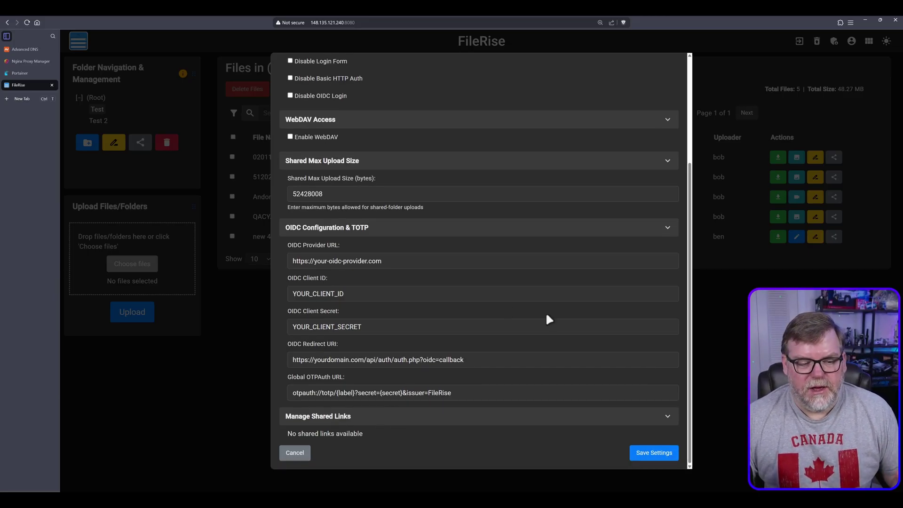
pyautogui.click(295, 453)
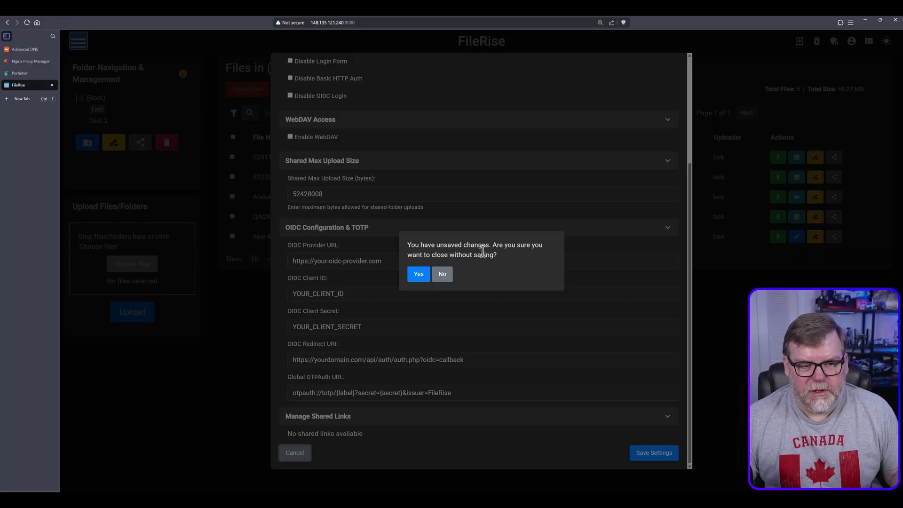
pyautogui.click(446, 275)
pyautogui.click(651, 450)
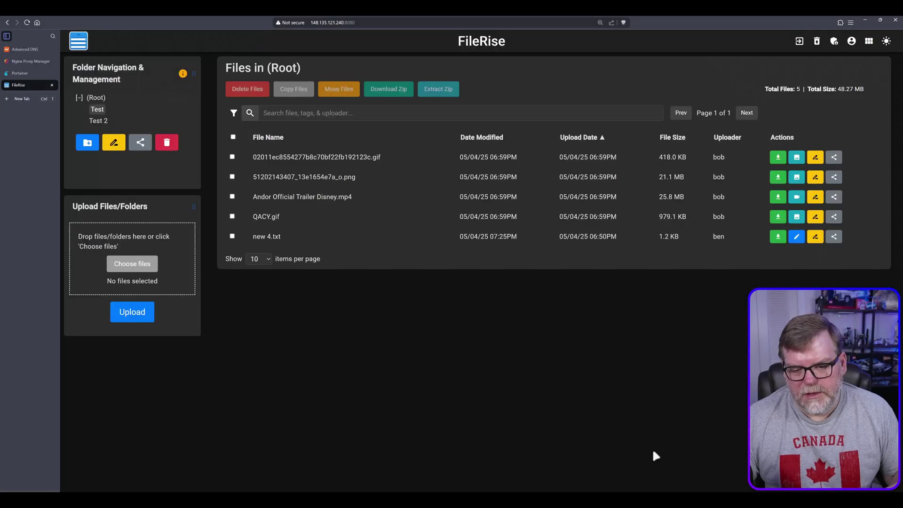
# Generate a 1-day share link for 'Andor Official Trailer Disney.mp4' and close the share dialog.
pyautogui.click(835, 197)
pyautogui.click(416, 262)
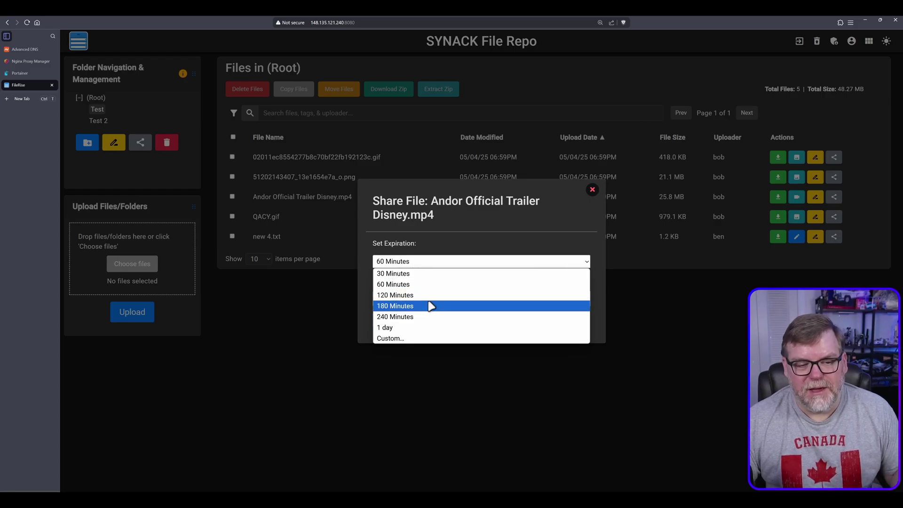
pyautogui.click(409, 338)
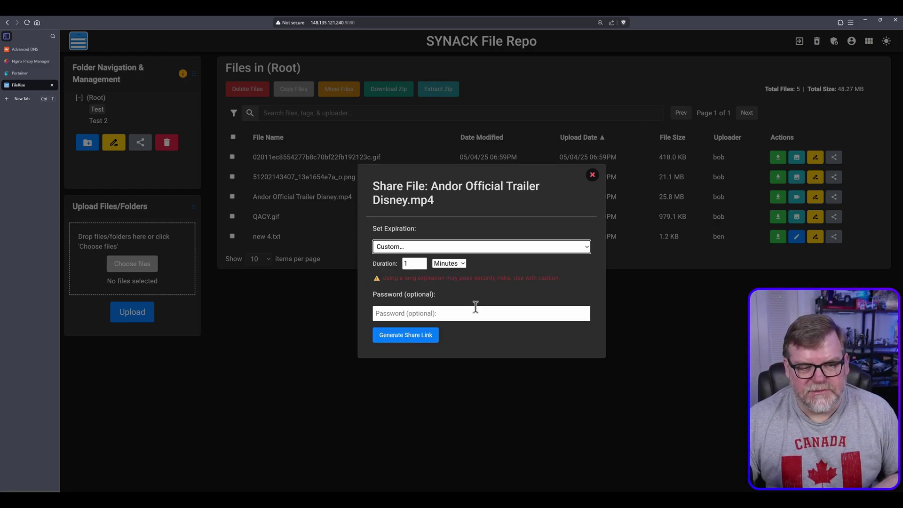
pyautogui.click(422, 248)
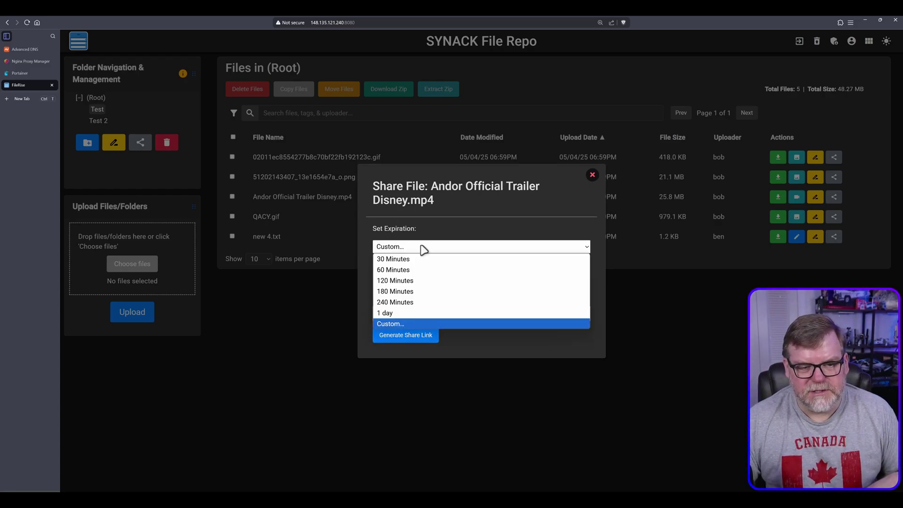
pyautogui.click(408, 313)
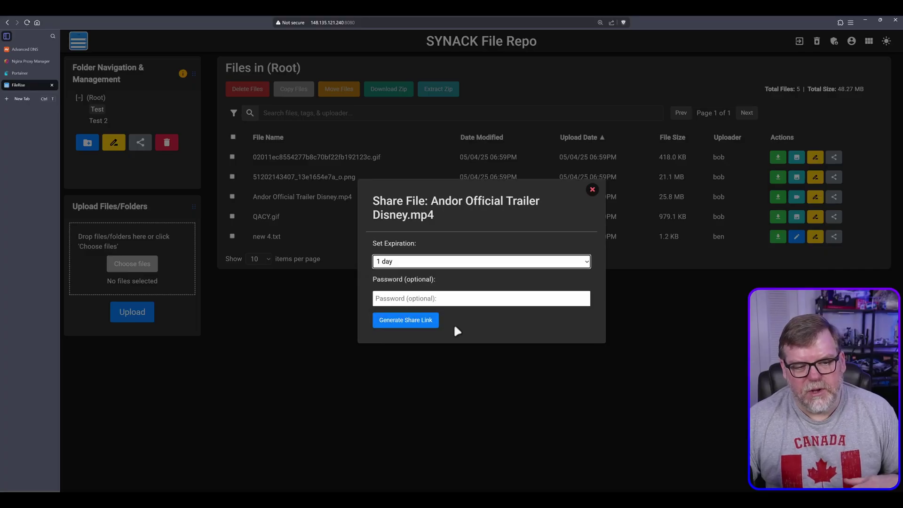
pyautogui.click(412, 319)
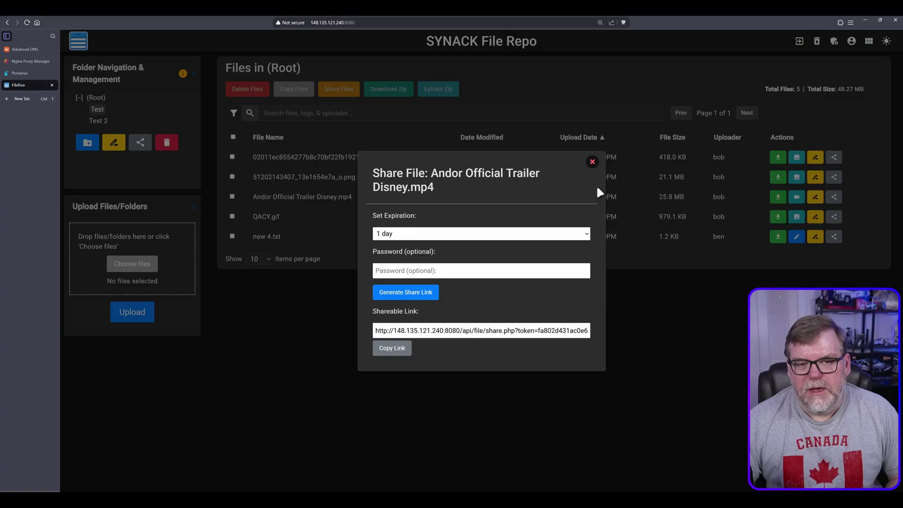
pyautogui.click(592, 162)
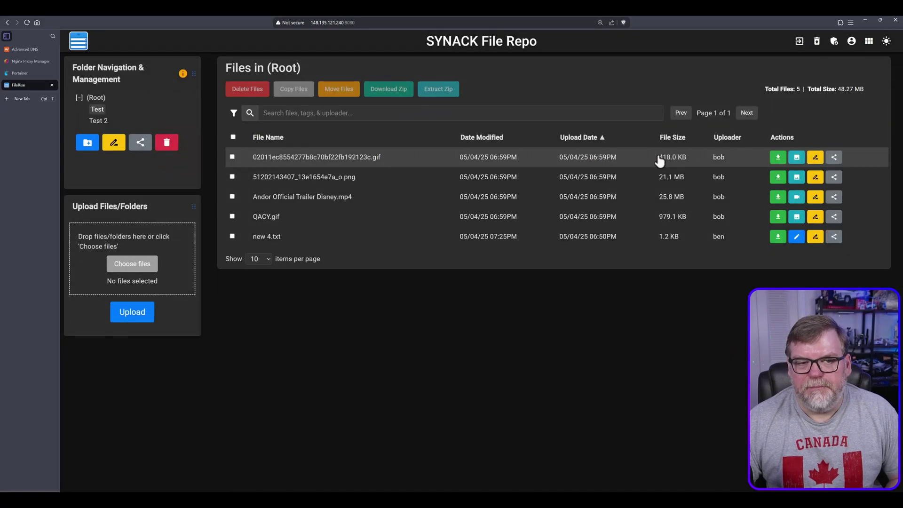
# In admin settings, delete the shared link for Test/Andor Official Trailer Disney.mp4 and close settings.
pyautogui.click(832, 41)
pyautogui.scroll(3, 462, 359)
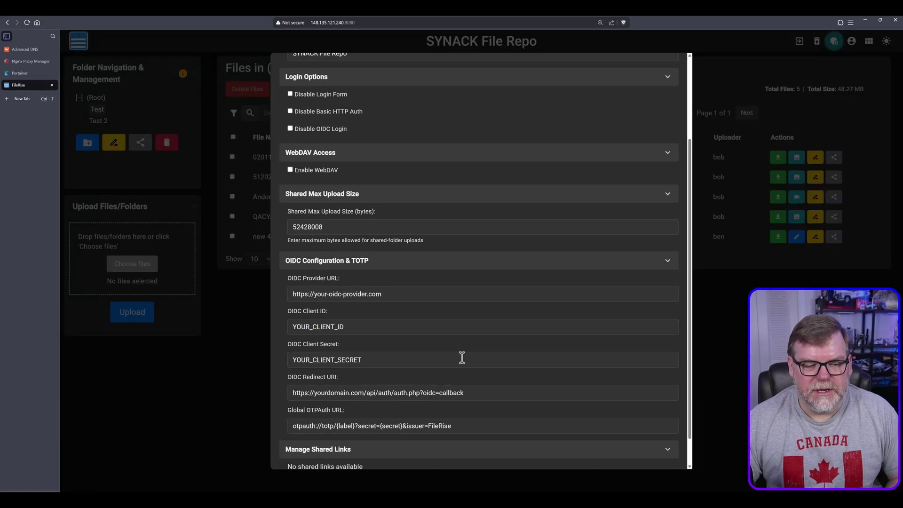
pyautogui.scroll(-1, 462, 372)
pyautogui.scroll(-2, 462, 372)
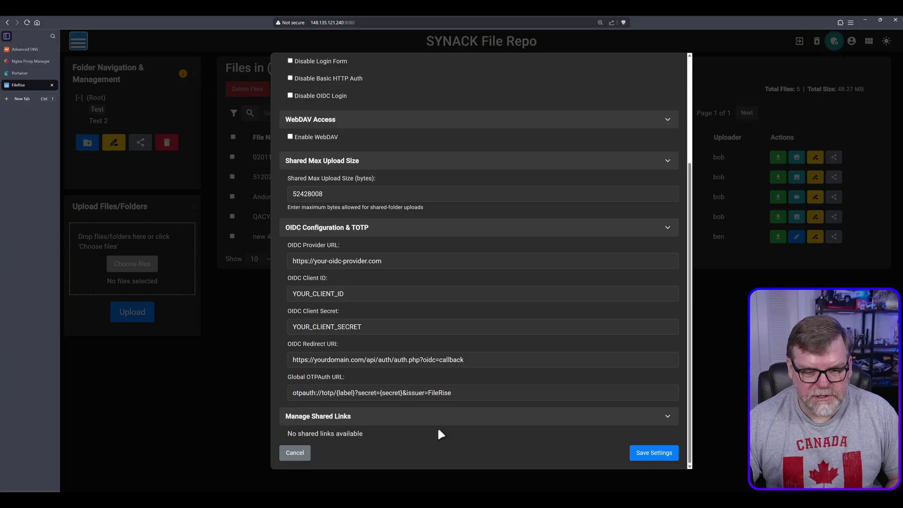
pyautogui.click(452, 430)
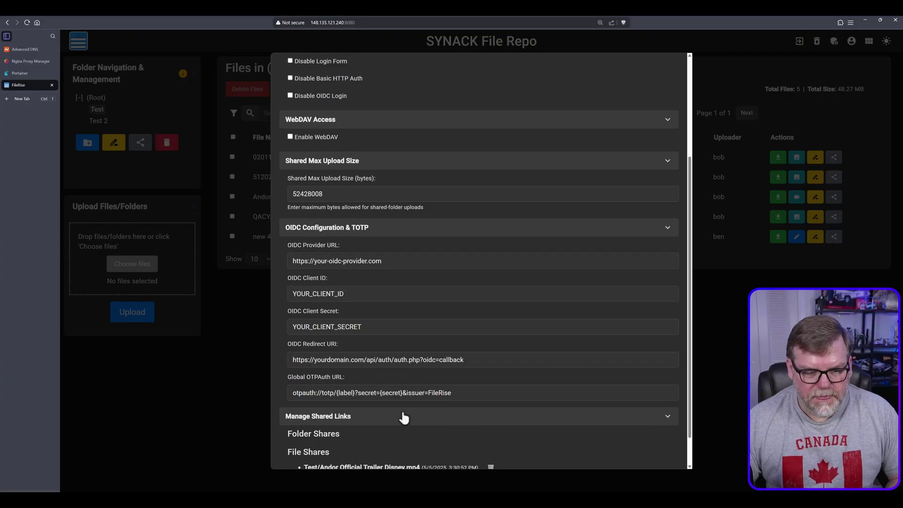
pyautogui.scroll(-1, 423, 404)
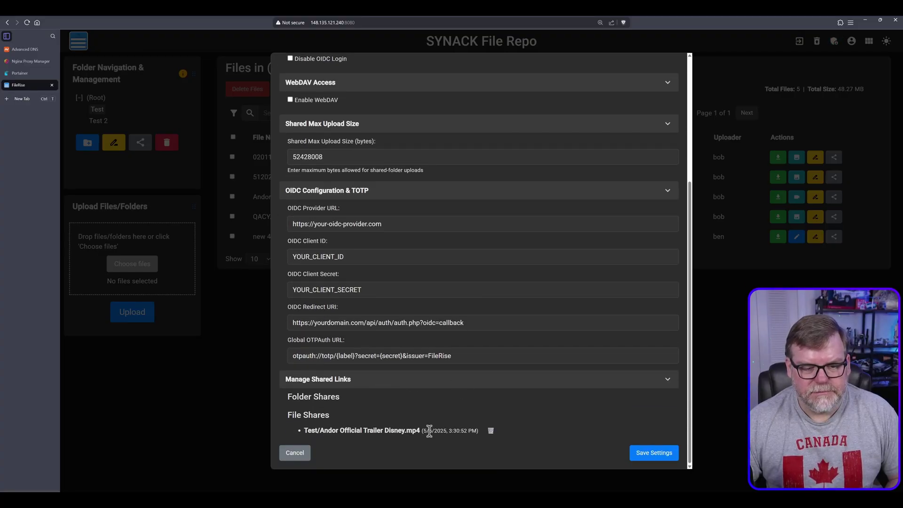
pyautogui.click(491, 431)
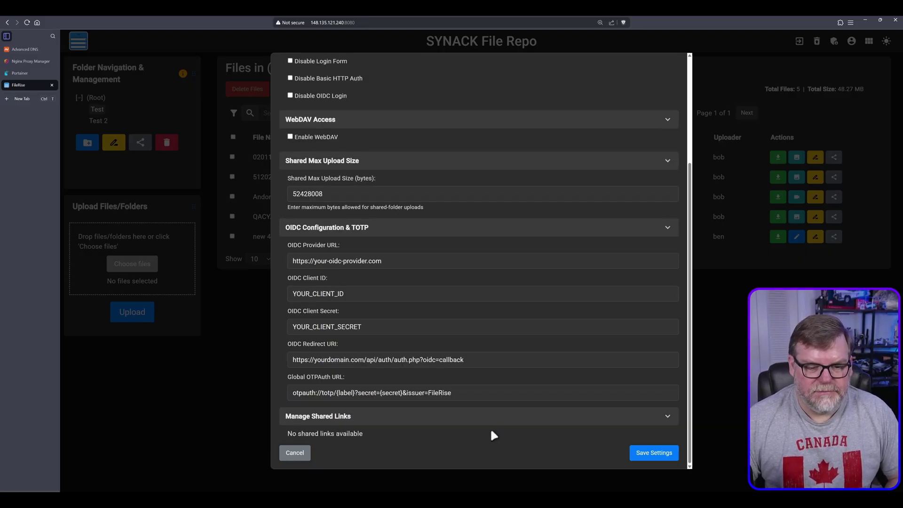
pyautogui.click(305, 453)
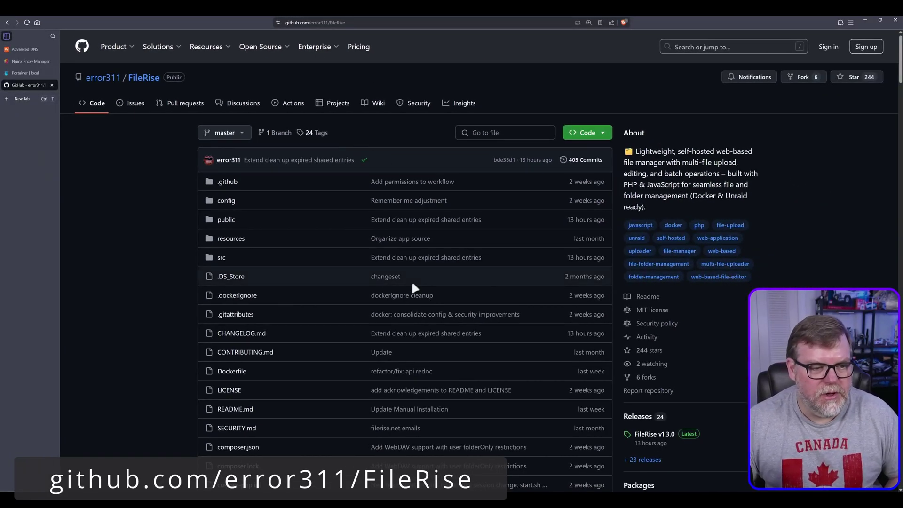
# Scroll the FileRise README down to the docker-compose.yml snippet and copy it.
pyautogui.scroll(-9, 442, 351)
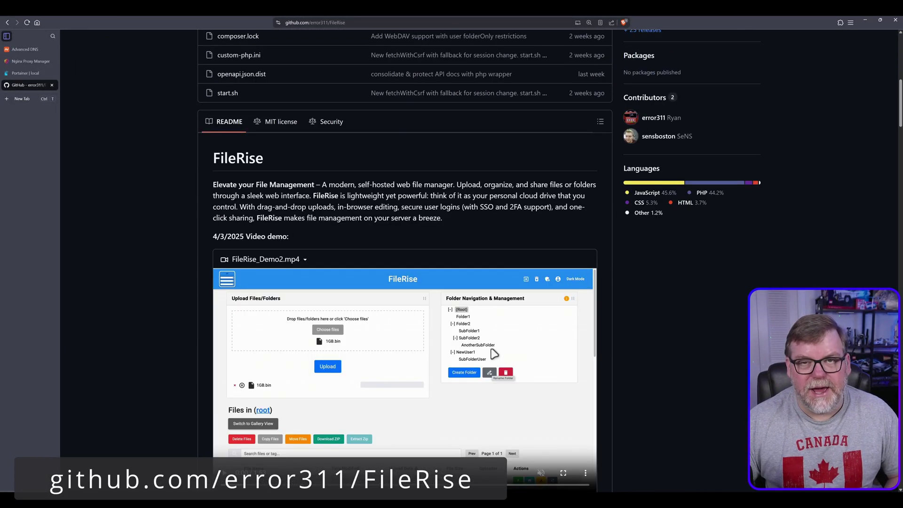
pyautogui.scroll(-2, 478, 353)
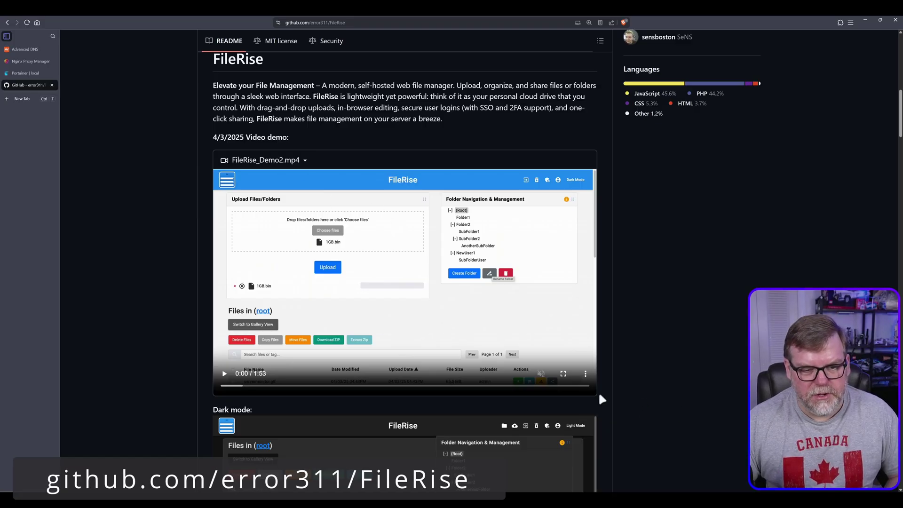
pyautogui.scroll(-6, 519, 369)
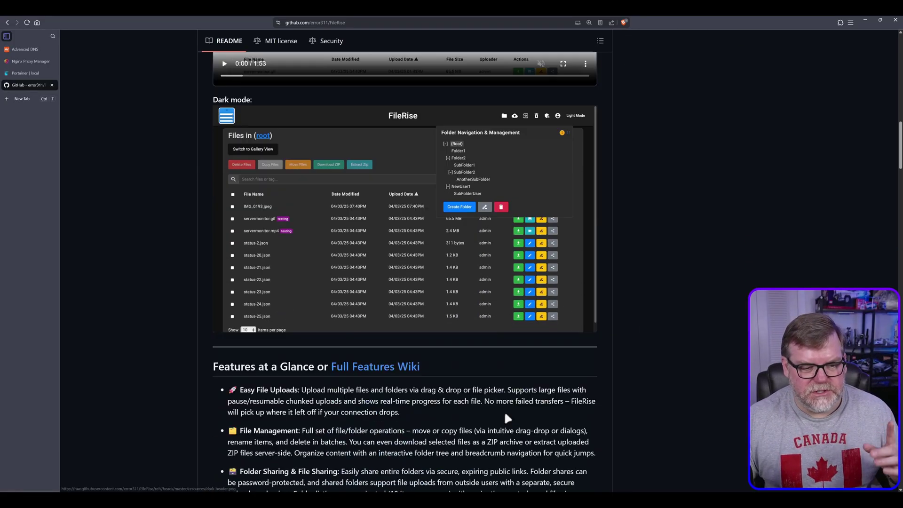
pyautogui.scroll(-12, 508, 418)
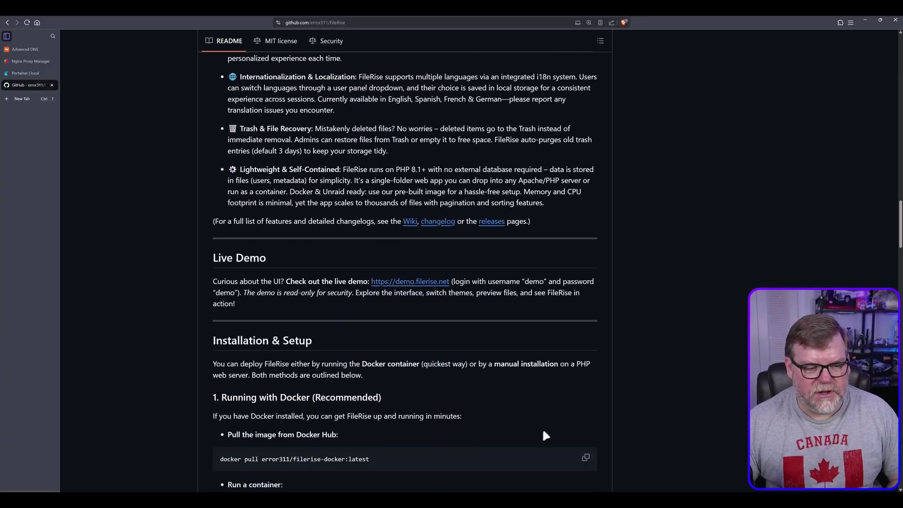
pyautogui.scroll(-7, 545, 435)
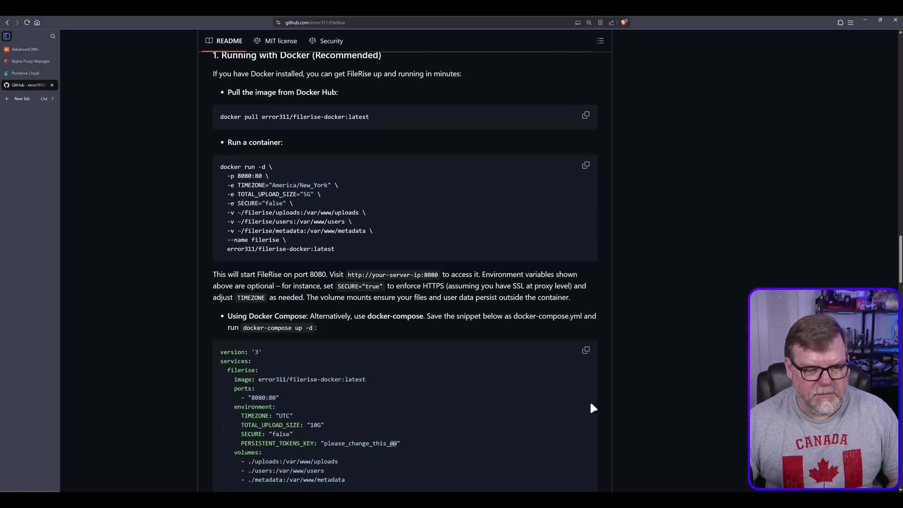
pyautogui.scroll(-3, 593, 407)
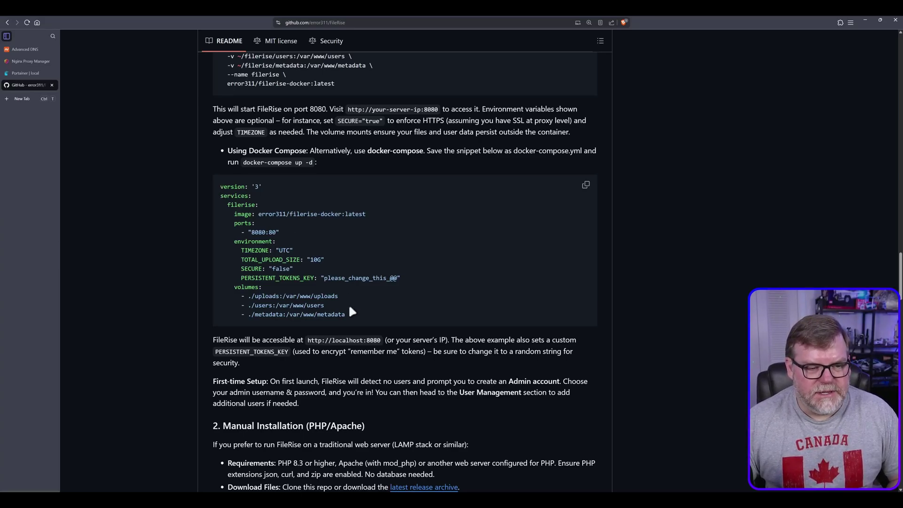
pyautogui.click(587, 188)
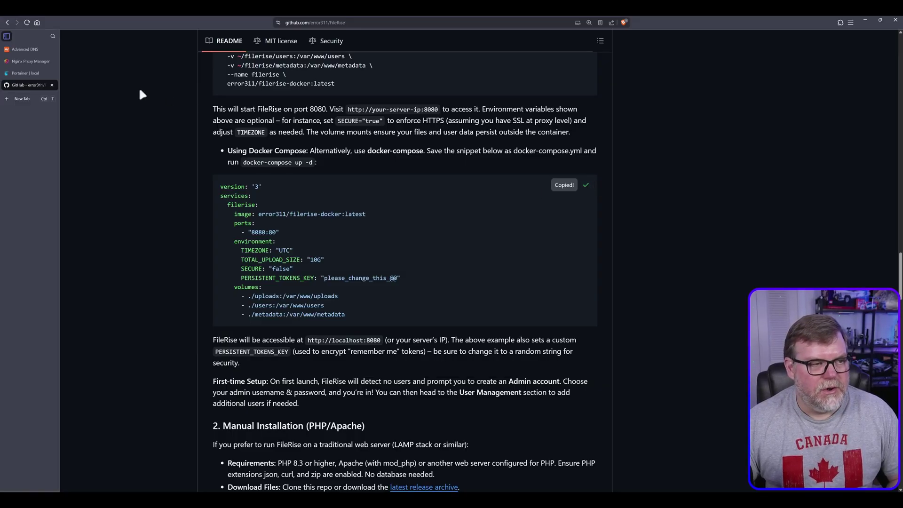
# Add a Portainer stack named 'filerise' and paste the FileRise docker-compose file into its web editor.
pyautogui.click(22, 74)
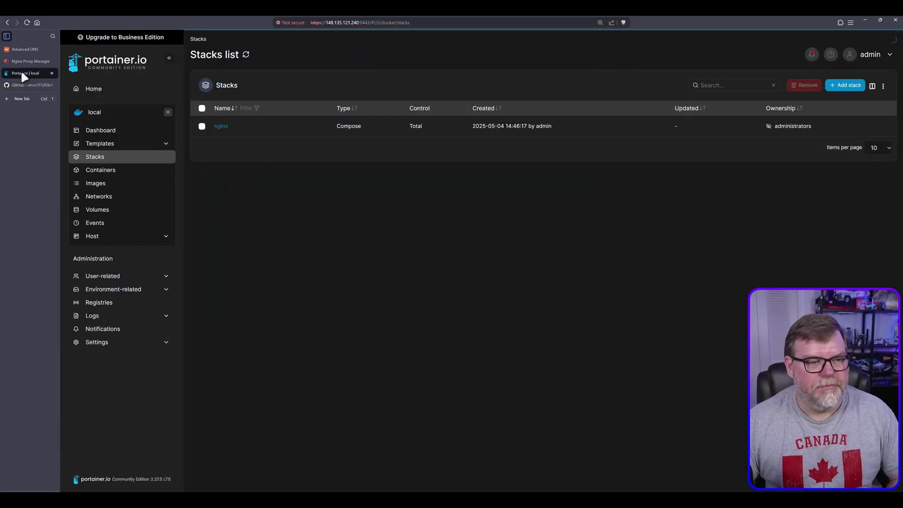
pyautogui.click(846, 87)
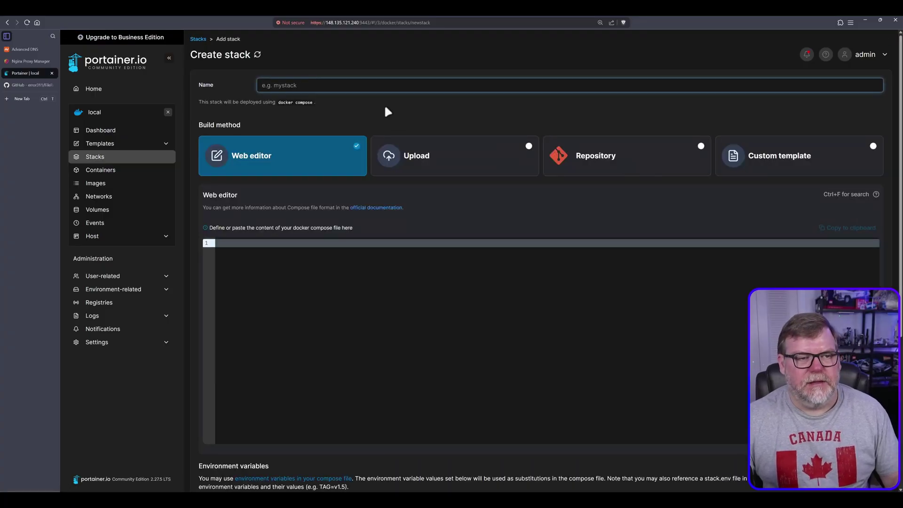
pyautogui.write('filerise')
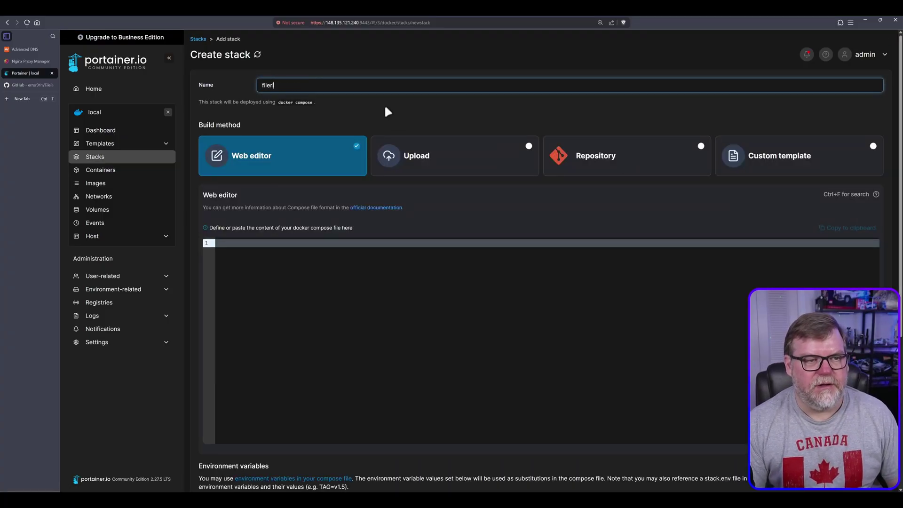
pyautogui.click(314, 245)
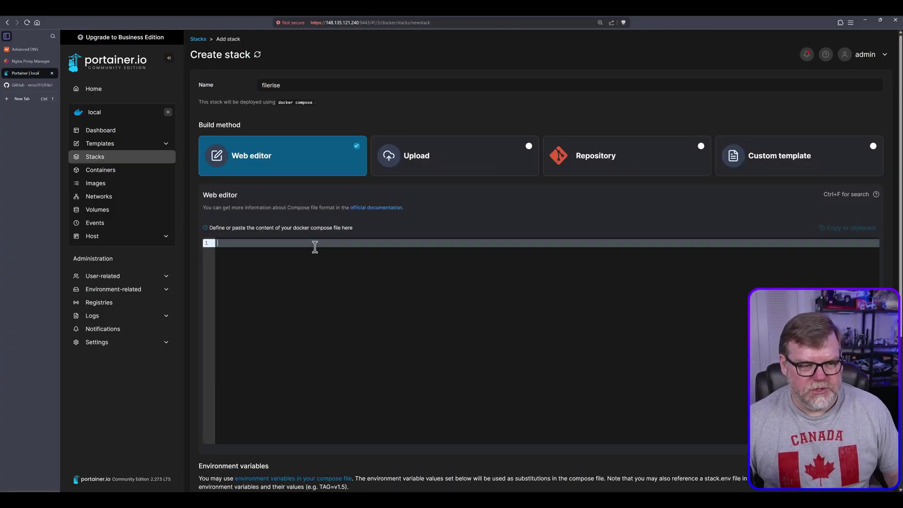
pyautogui.hotkey('ctrl', 'v')
pyautogui.scroll(-3, 378, 365)
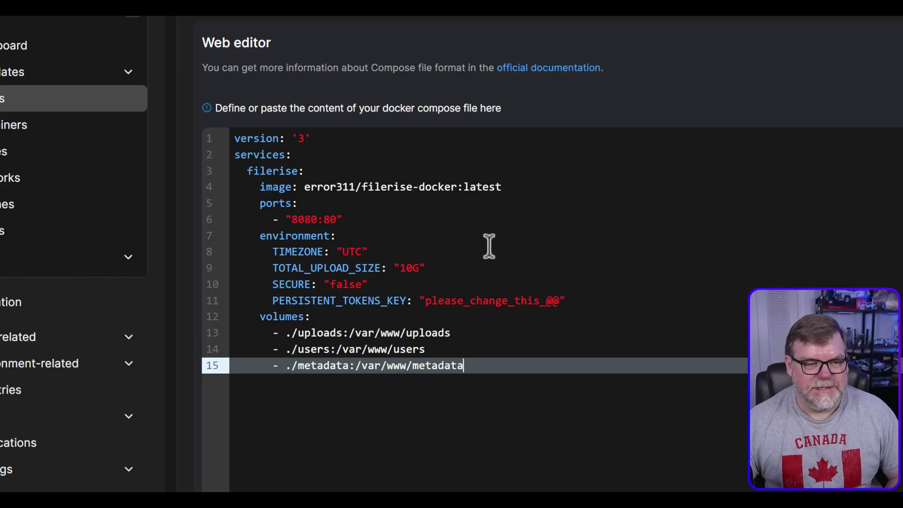
pyautogui.click(262, 205)
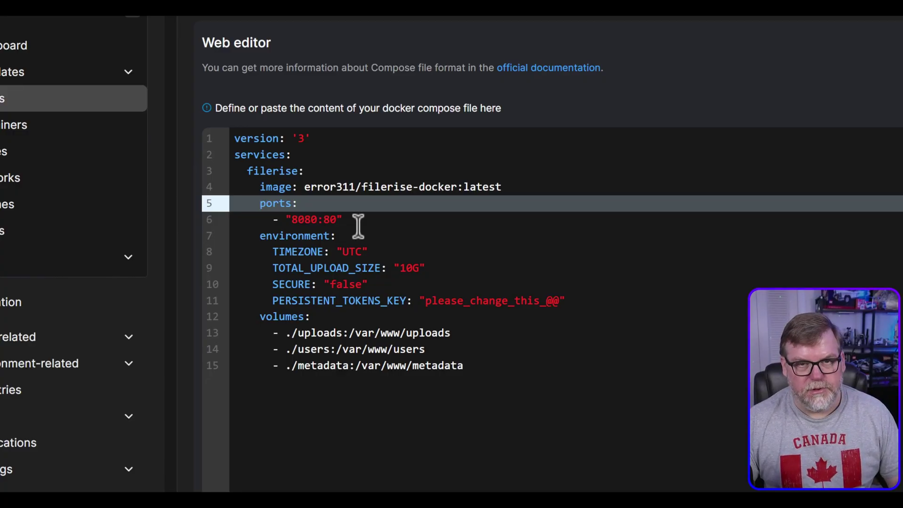
# Comment out the 'ports:' and '8080:80' lines in the compose file.
pyautogui.write('#')
pyautogui.press('Down')
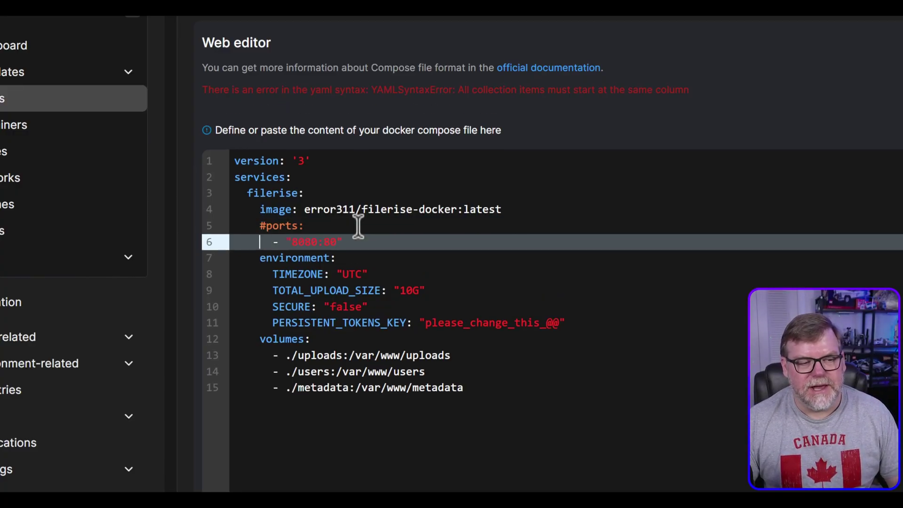
pyautogui.write('#')
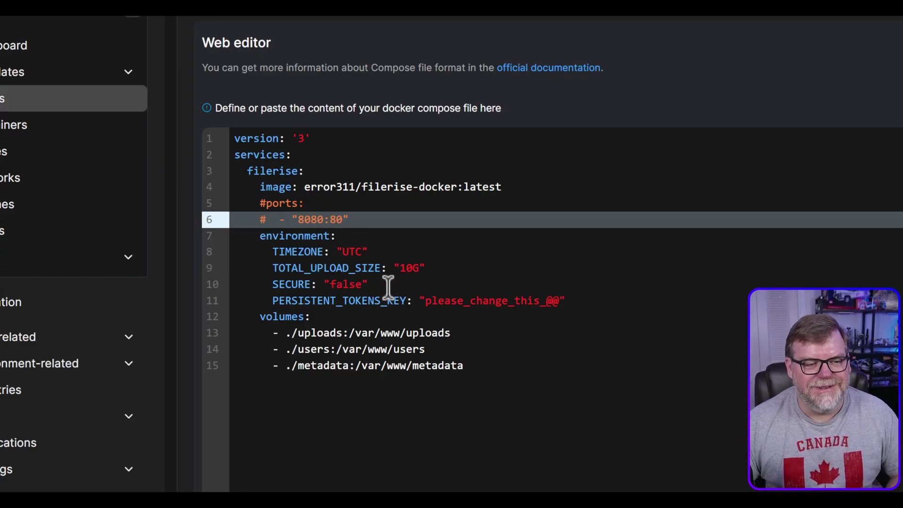
pyautogui.press('Down')
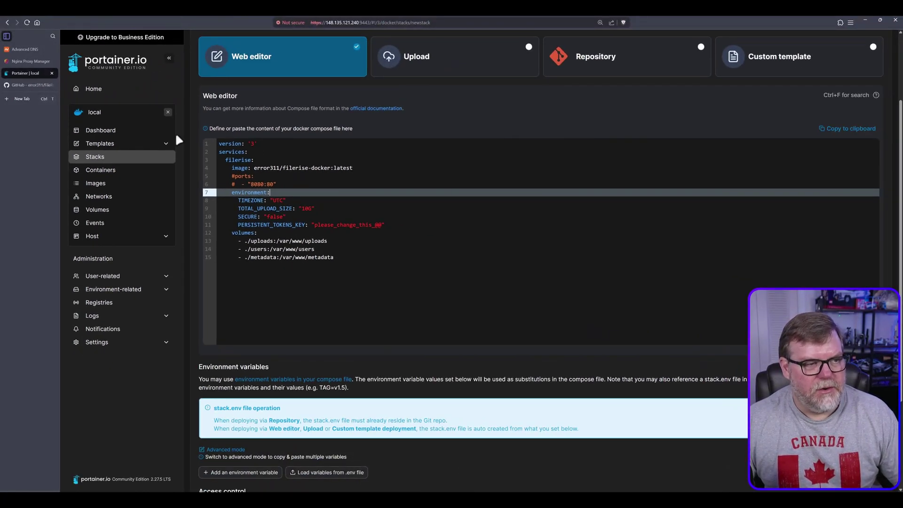
# Search the web for 'php timezones' in a new browser tab.
pyautogui.click(24, 98)
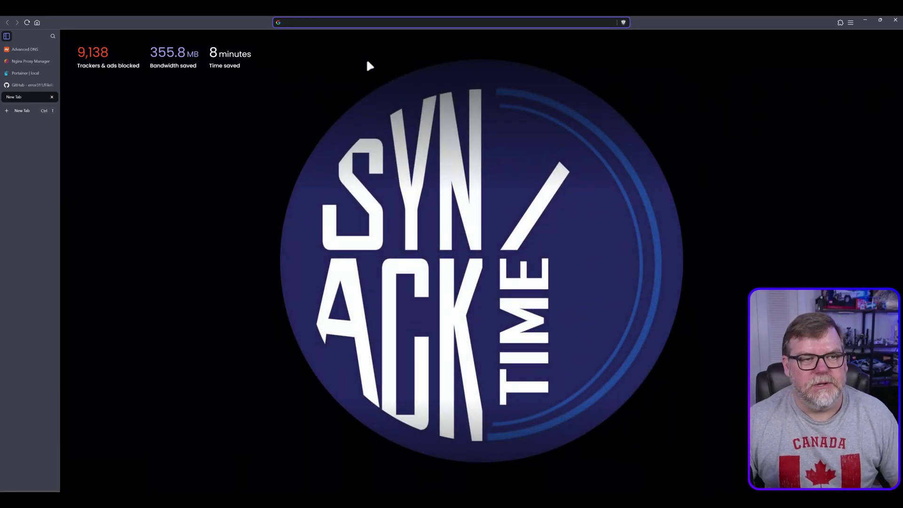
pyautogui.write('php ')
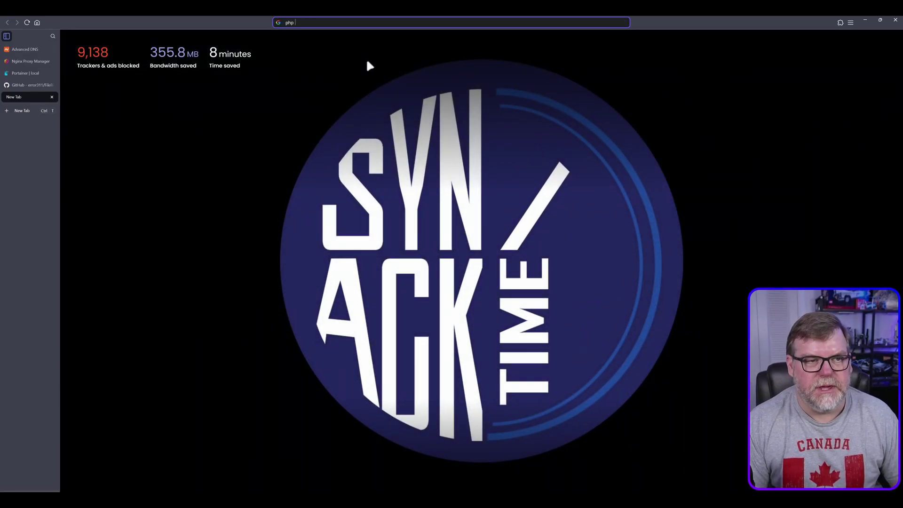
pyautogui.write('timezones')
pyautogui.press('Return')
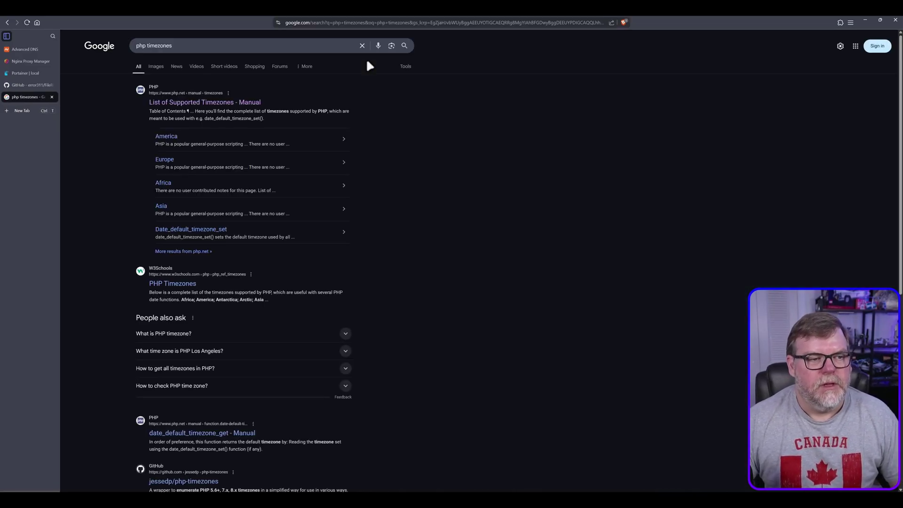
# Select America/New_York from php.net's America timezone list, then go back to the Portainer stack editor.
pyautogui.click(206, 102)
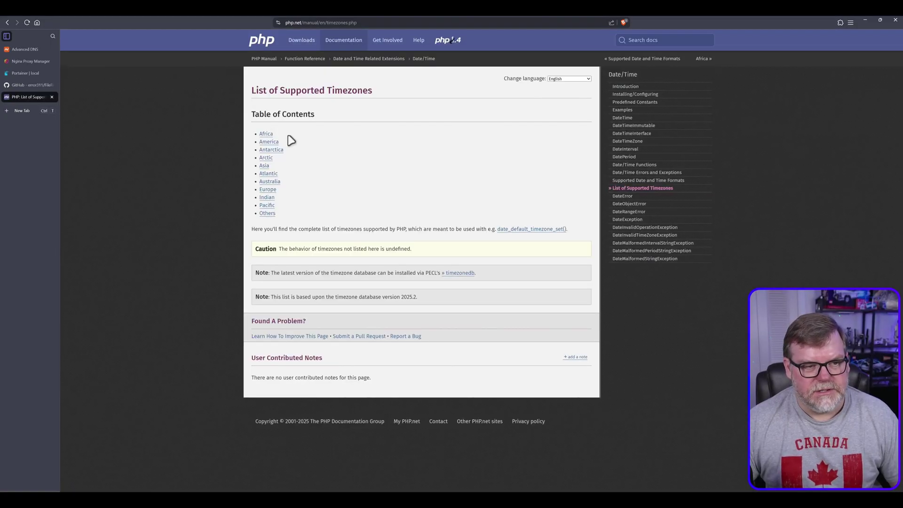
pyautogui.click(269, 142)
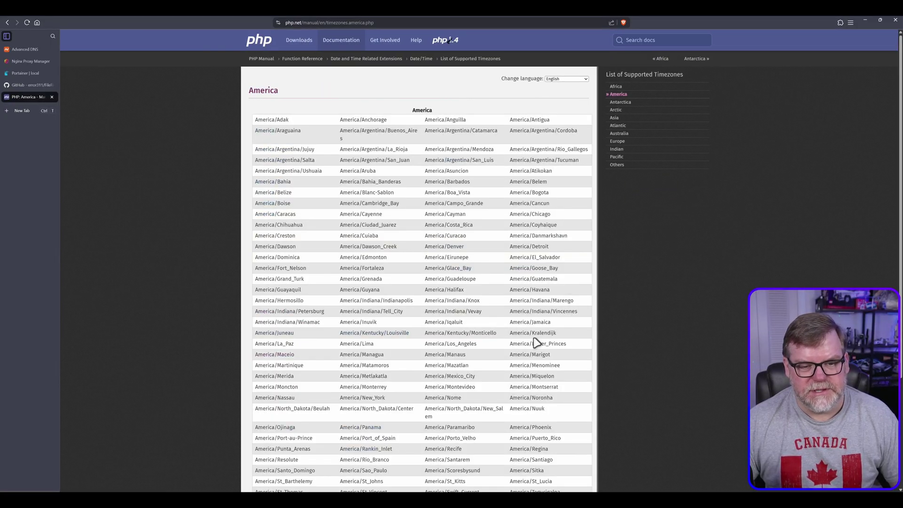
pyautogui.scroll(-5, 600, 371)
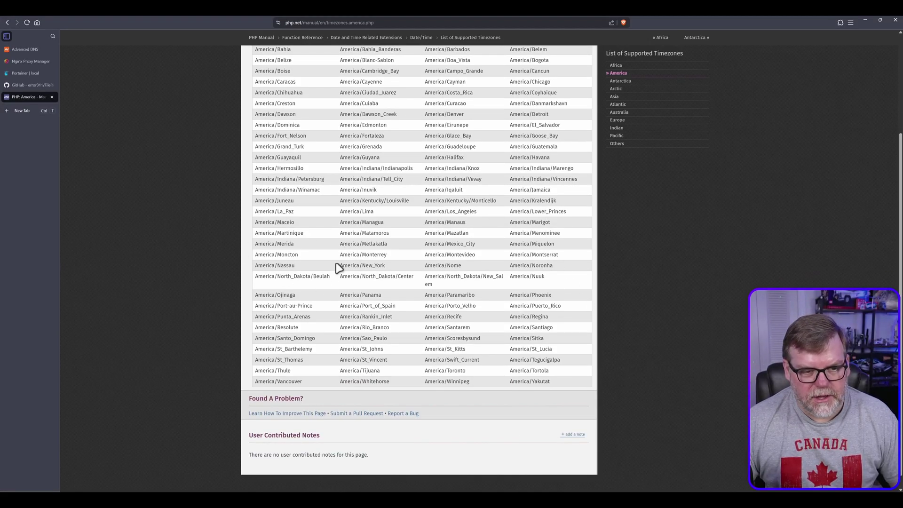
pyautogui.moveTo(341, 266); pyautogui.dragTo(386, 266)
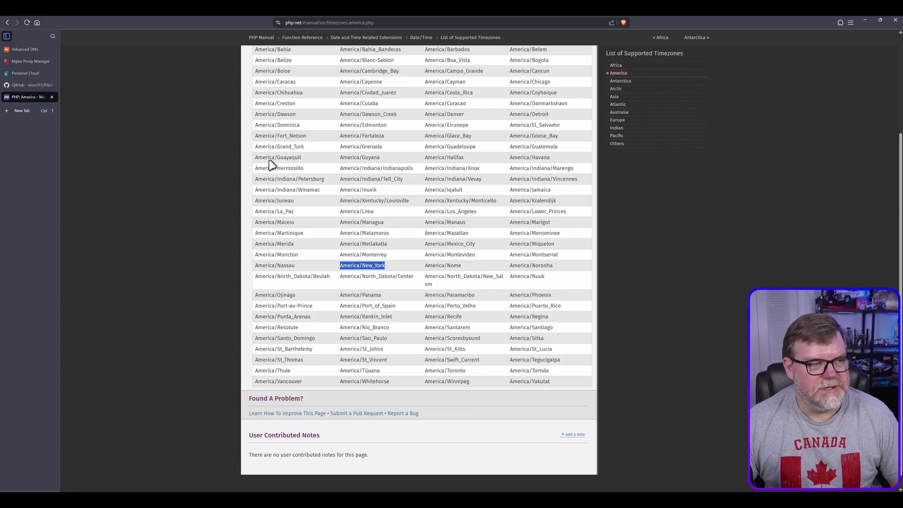
pyautogui.click(29, 72)
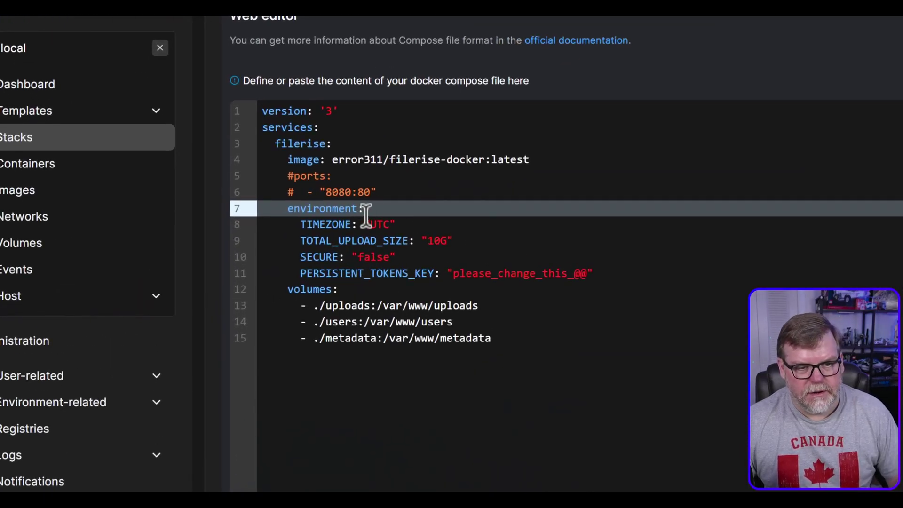
# Replace the TIMEZONE value UTC with America/New_York and select SECURE's false value.
pyautogui.click(278, 200)
pyautogui.doubleClick(380, 224)
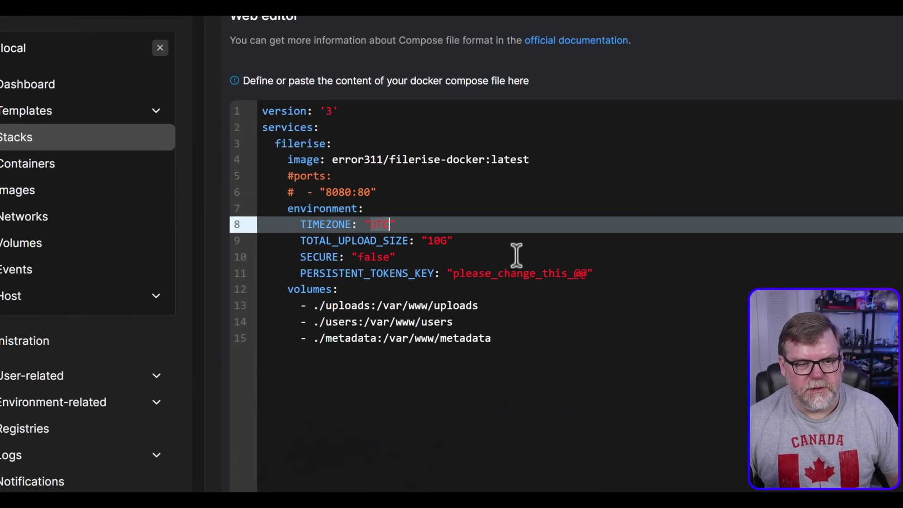
pyautogui.hotkey('ctrl', 'v')
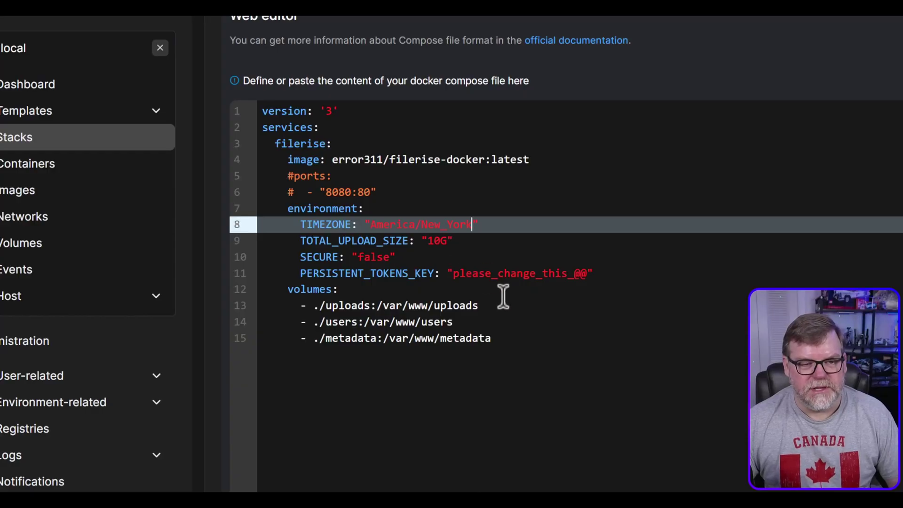
pyautogui.doubleClick(373, 257)
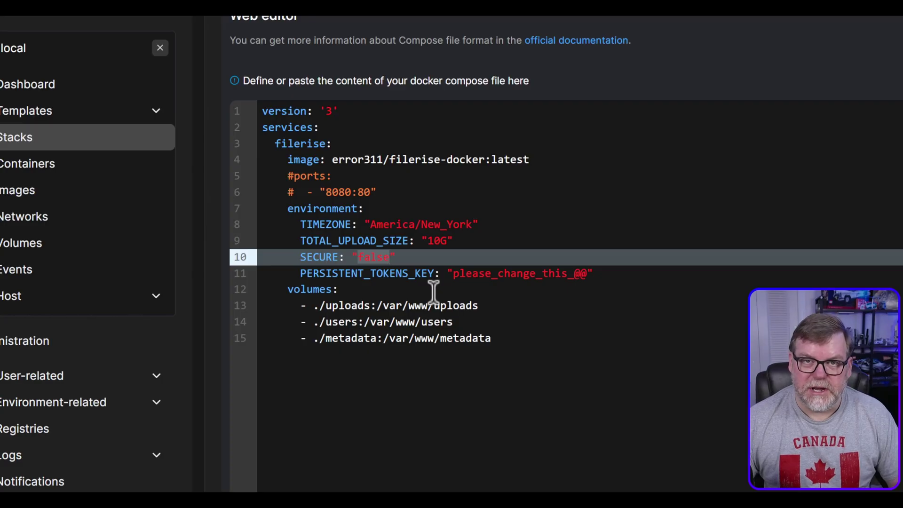
# Change SECURE on line 10 of the FileRise compose file from false to true.
pyautogui.write('true')
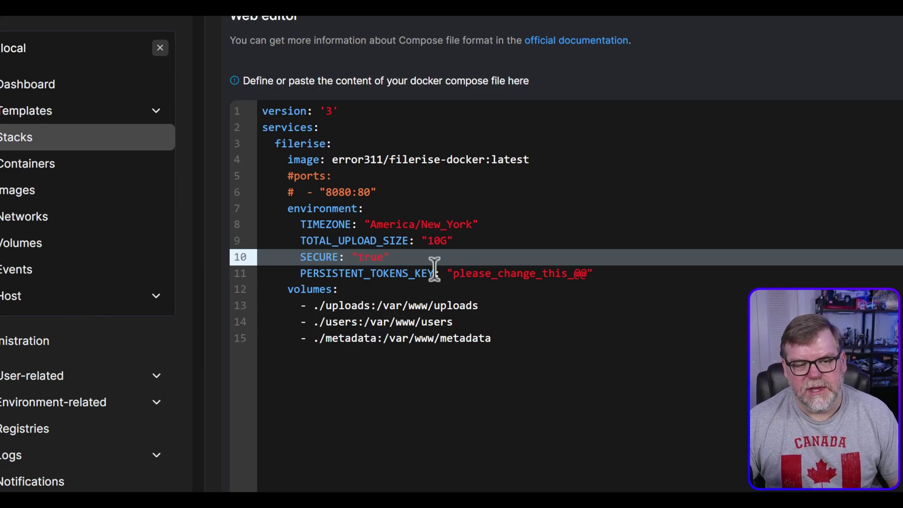
pyautogui.moveTo(455, 276); pyautogui.dragTo(586, 277)
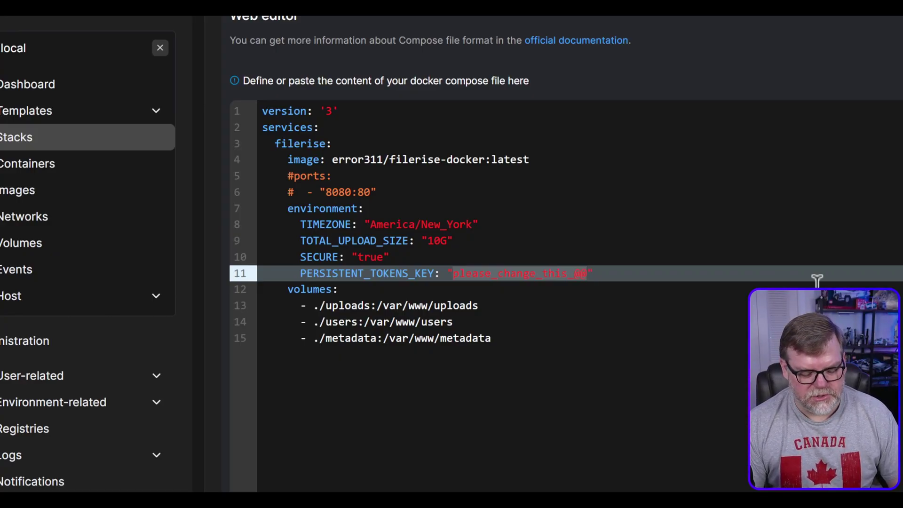
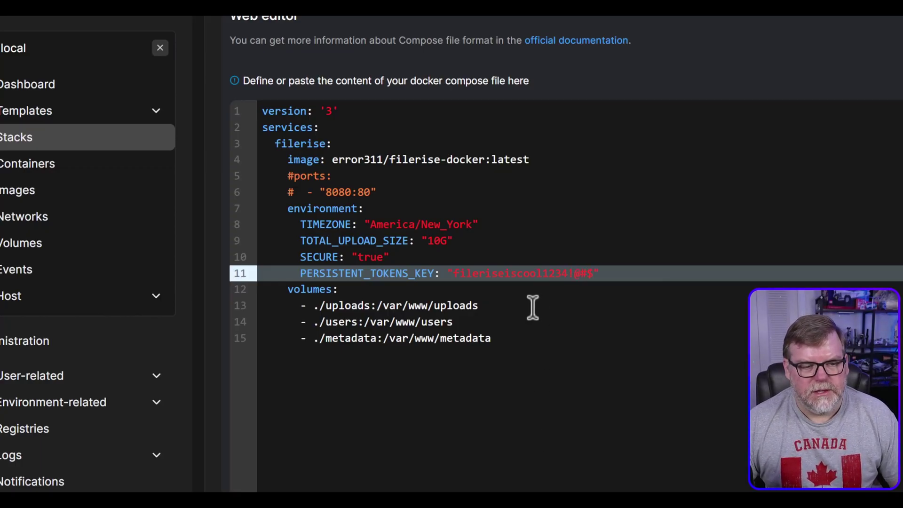
# Replace the PERSISTENT_TOKENS_KEY placeholder on line 11 with a custom secret key.
pyautogui.scroll(-2, 532, 306)
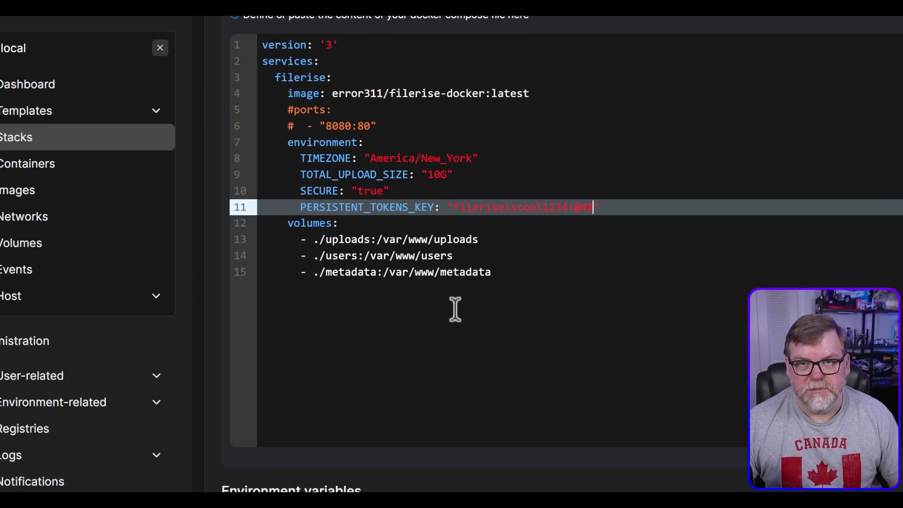
# Remove the ./ prefixes from the uploads, users and metadata mount lines.
pyautogui.click(318, 240)
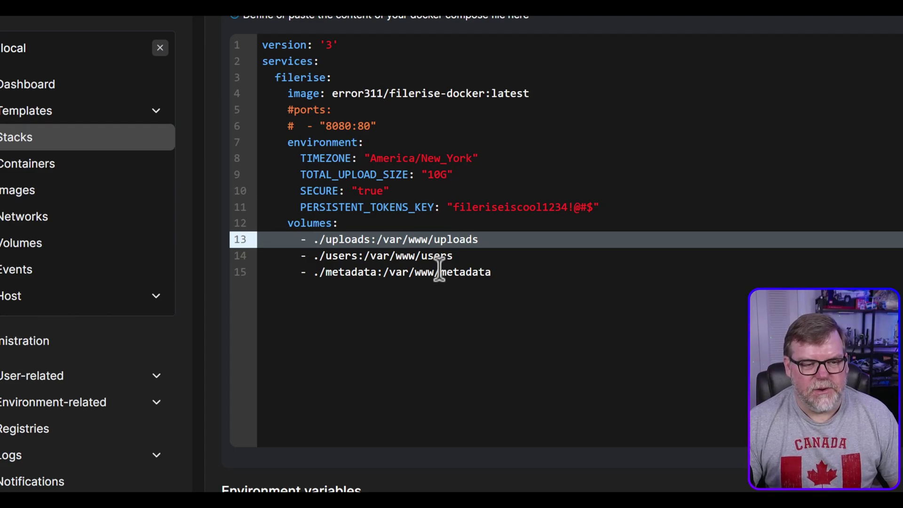
pyautogui.press('Delete')
pyautogui.press('Delete')
pyautogui.press('Down')
pyautogui.press('Delete')
pyautogui.press('Delete')
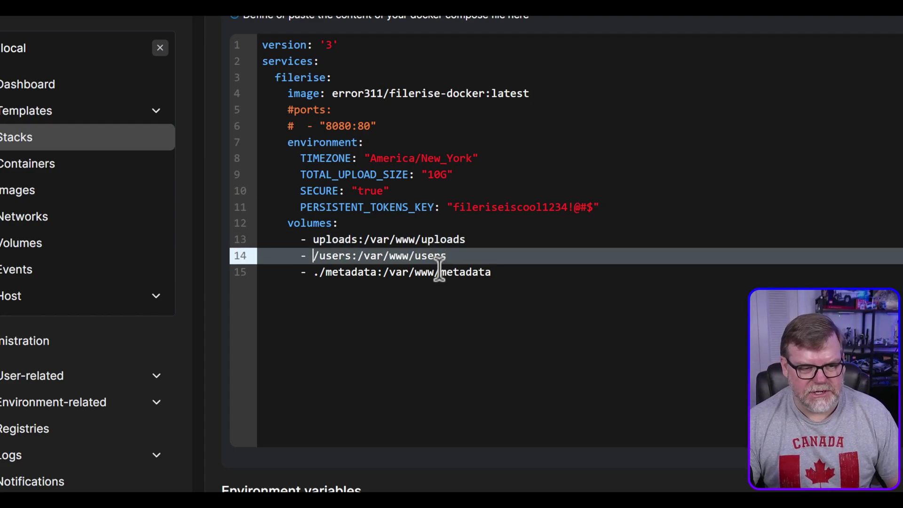
pyautogui.press('Down')
pyautogui.press('Delete')
pyautogui.press('Delete')
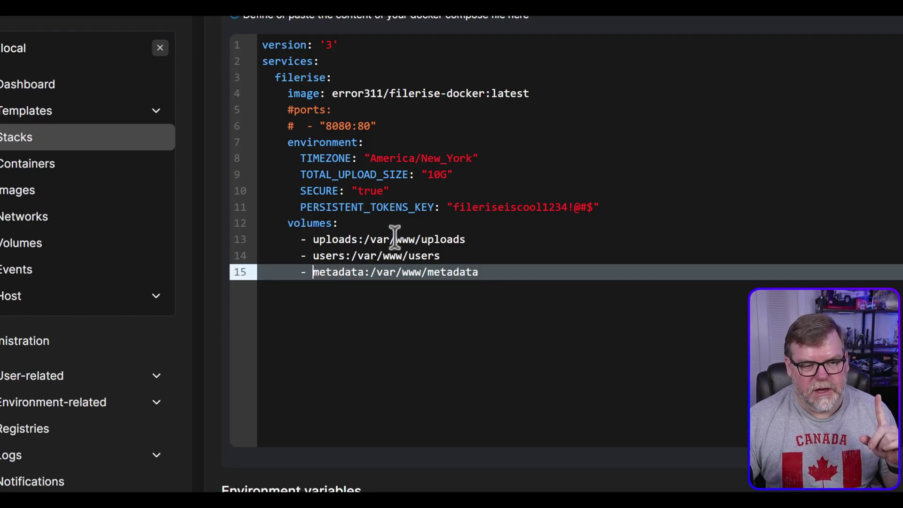
# Add a top-level volumes: block declaring uploads:, users: and metadata: at the file's end.
pyautogui.click(511, 281)
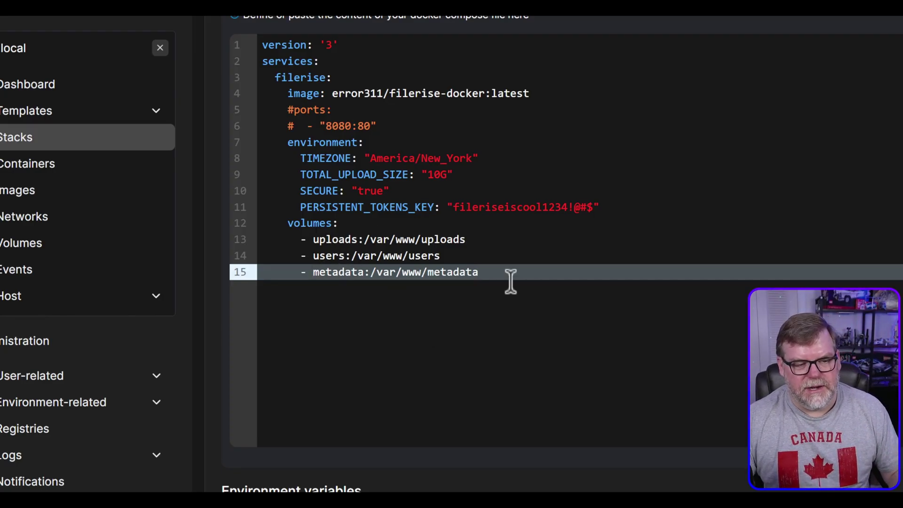
pyautogui.press('Return')
pyautogui.press('Return')
pyautogui.press('BackSpace')
pyautogui.press('BackSpace')
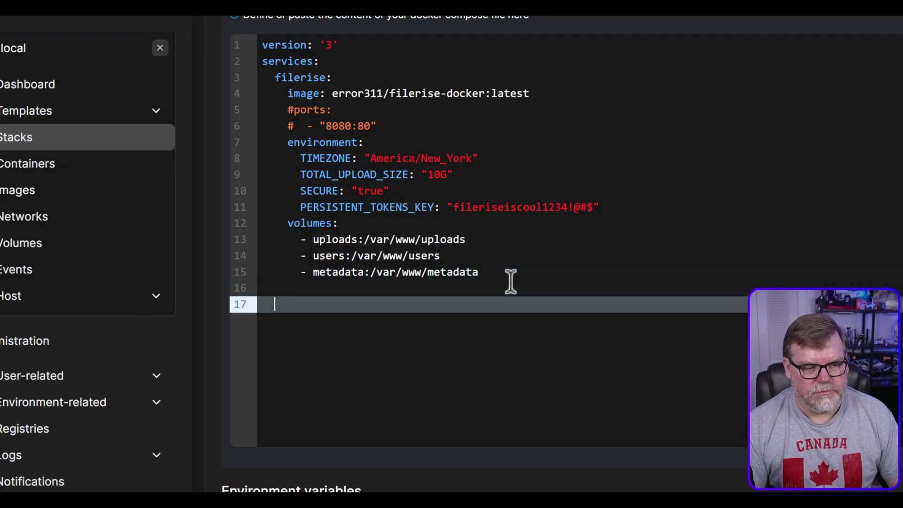
pyautogui.write('volumes')
pyautogui.hotkey('shift', 'Tab')
pyautogui.scroll(1, 511, 281)
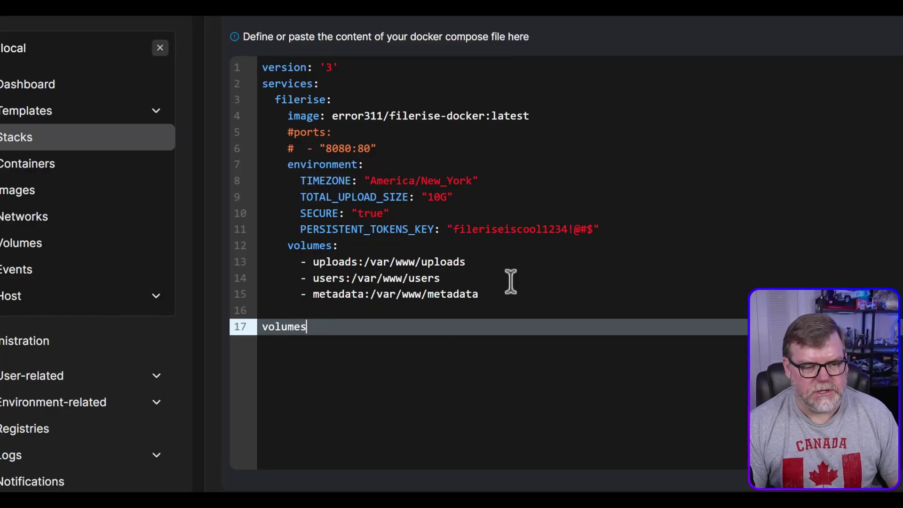
pyautogui.write(':')
pyautogui.scroll(-1, 511, 281)
pyautogui.press('Return')
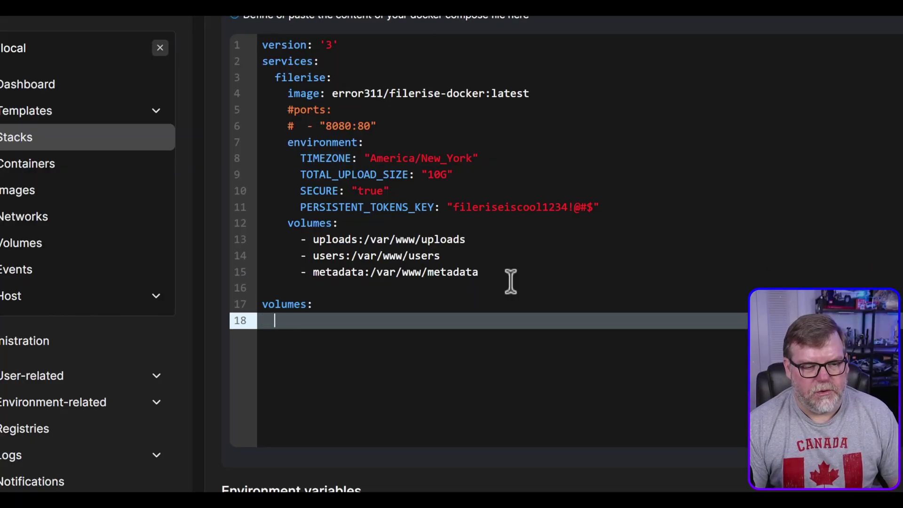
pyautogui.write('uploads:')
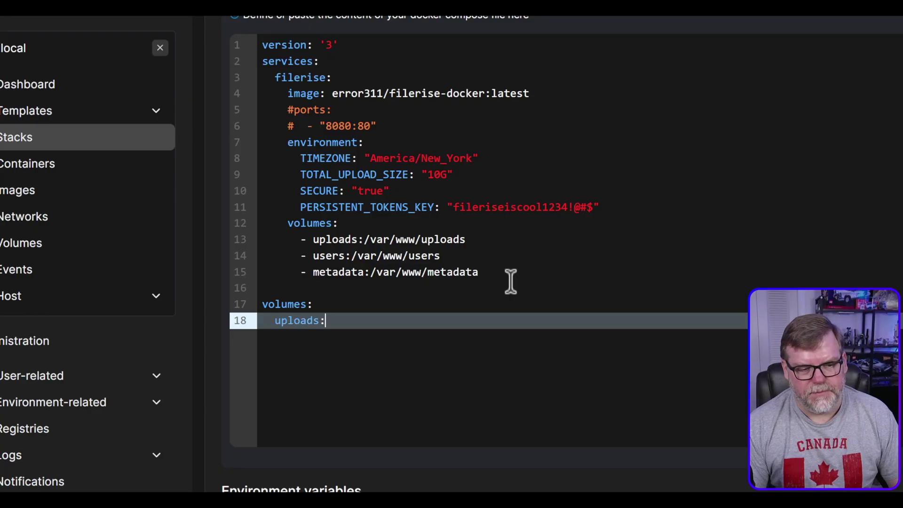
pyautogui.press('Return')
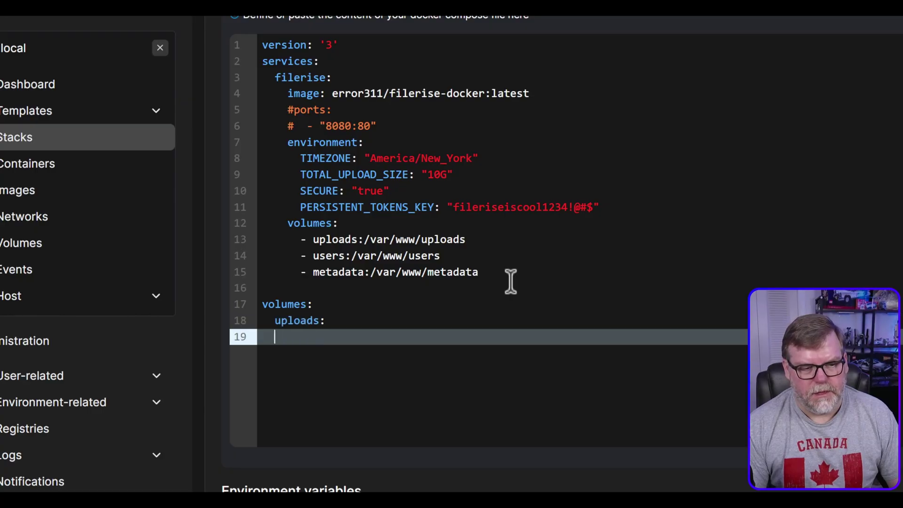
pyautogui.write('users:')
pyautogui.press('Return')
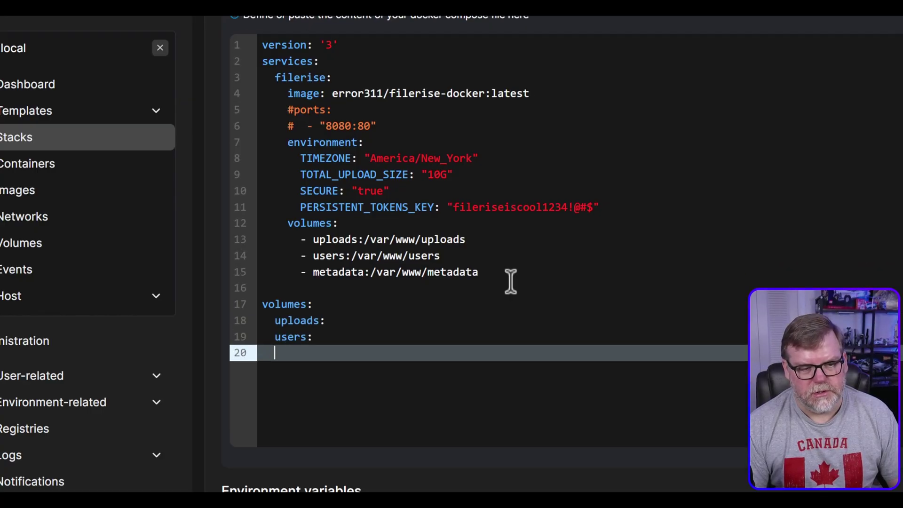
pyautogui.write('metadata:')
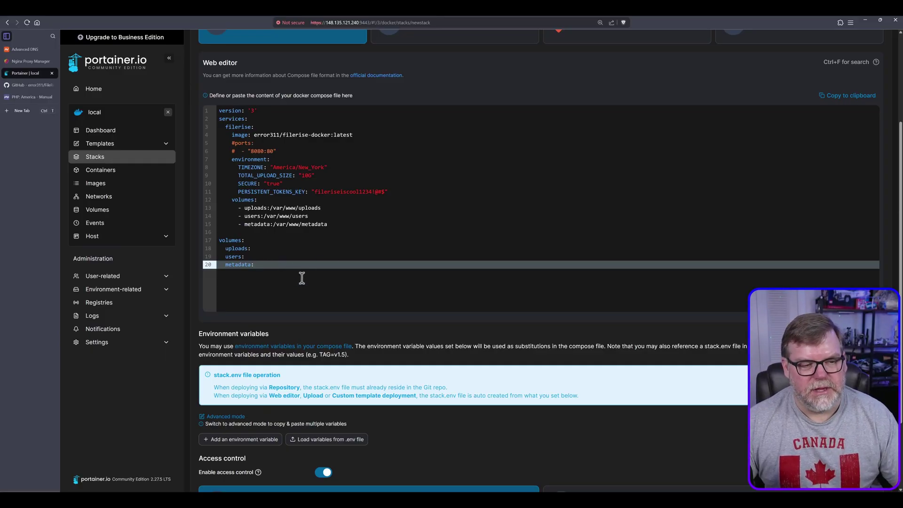
# Deploy the FileRise stack from the editor's Actions section.
pyautogui.scroll(2, 329, 329)
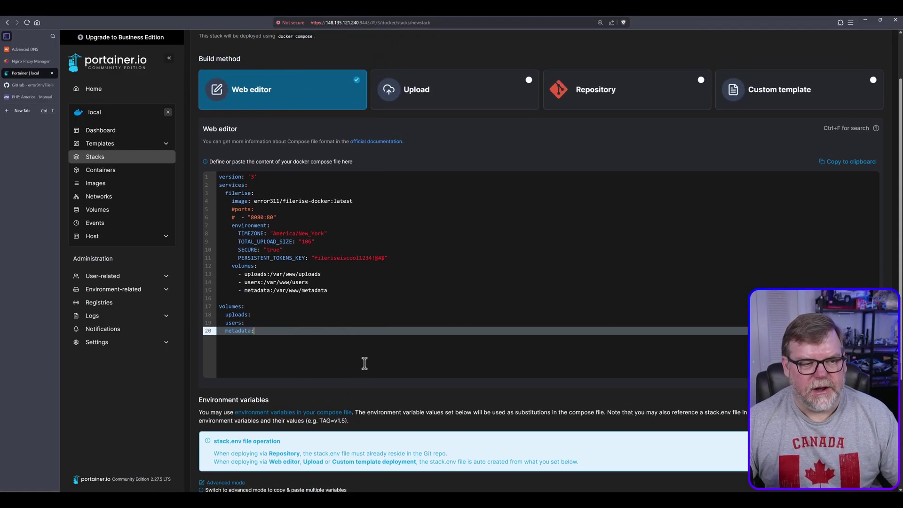
pyautogui.scroll(-2, 383, 365)
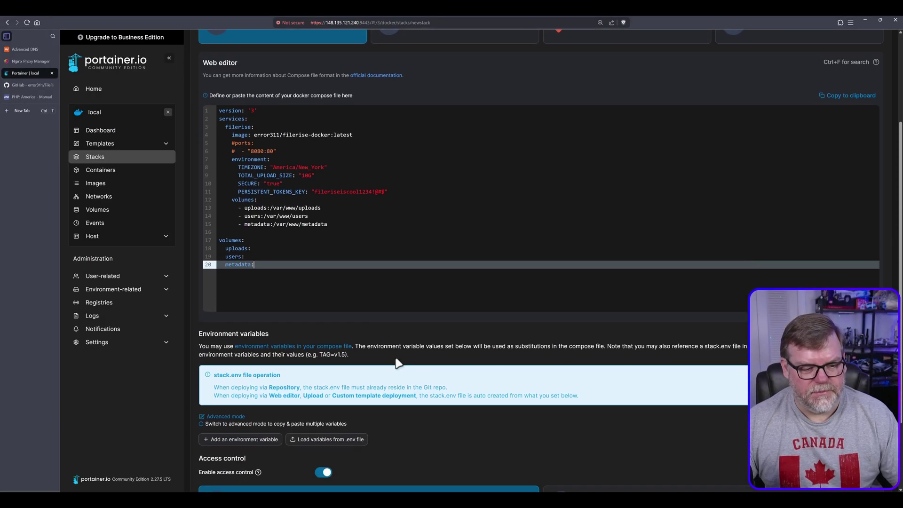
pyautogui.scroll(-3, 398, 362)
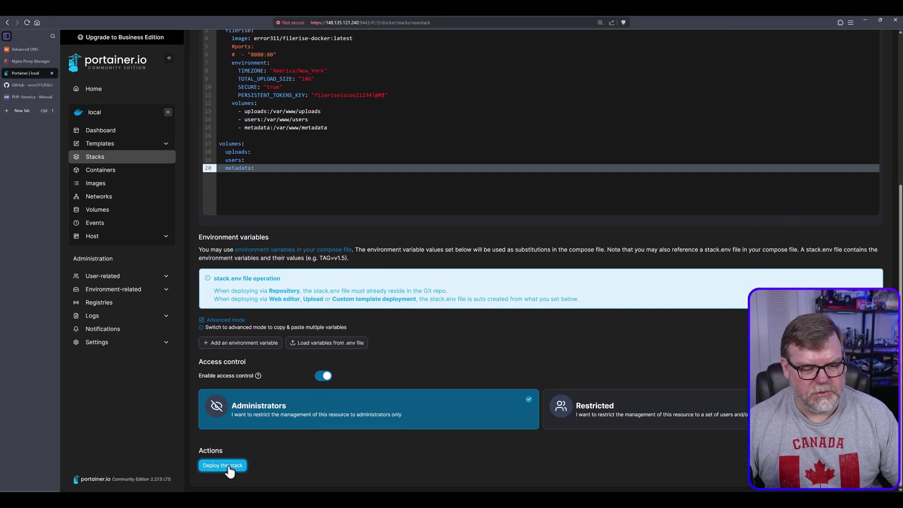
pyautogui.click(226, 466)
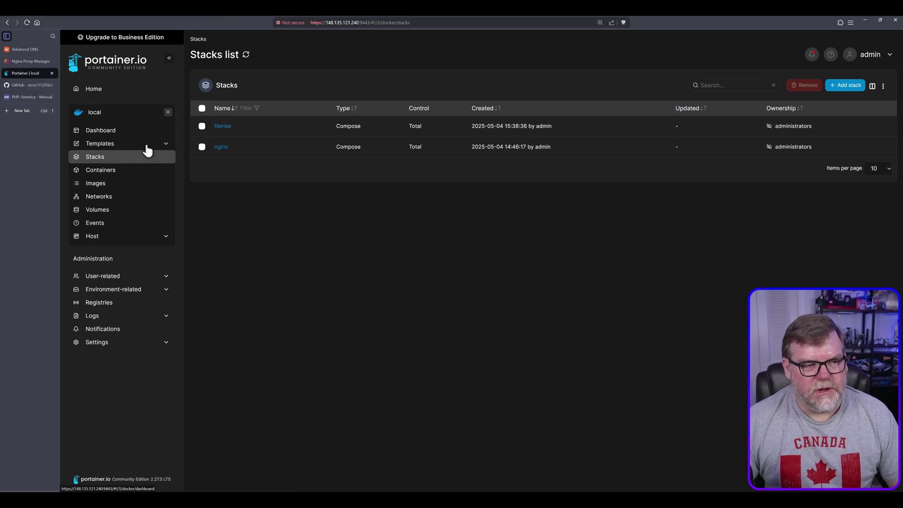
# Join the nginx-app-1 container to the filerise_default network from its container details.
pyautogui.click(110, 174)
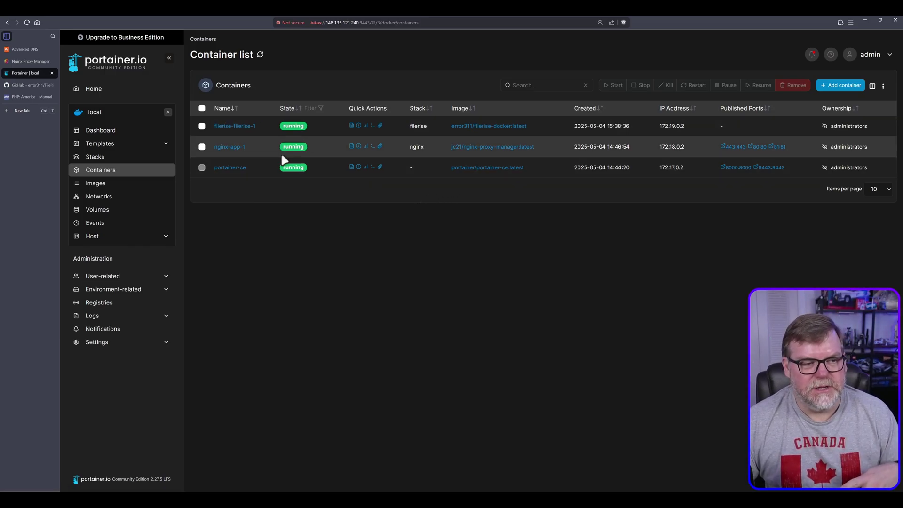
pyautogui.click(224, 148)
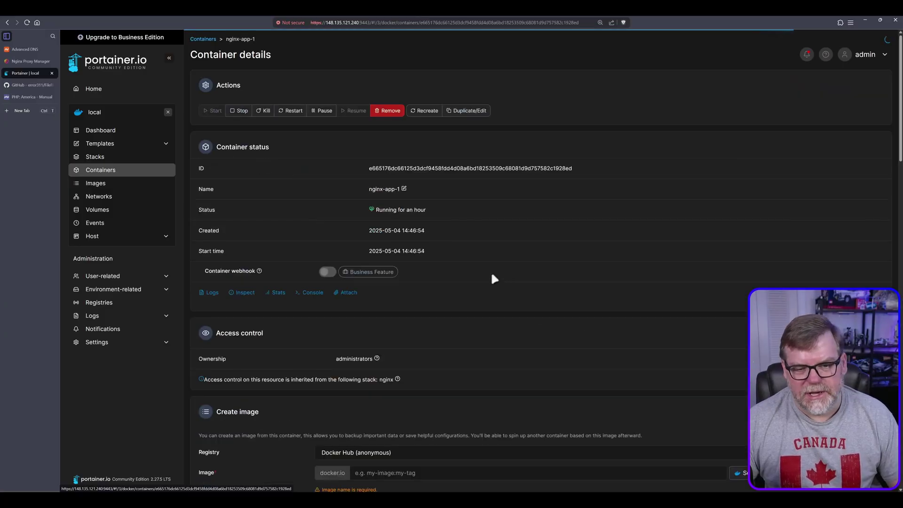
pyautogui.scroll(-20, 492, 335)
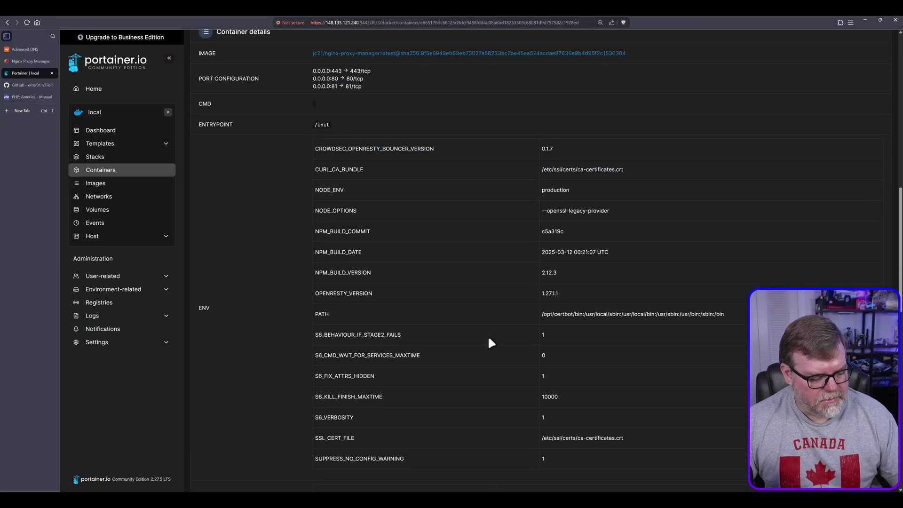
pyautogui.scroll(-2, 489, 336)
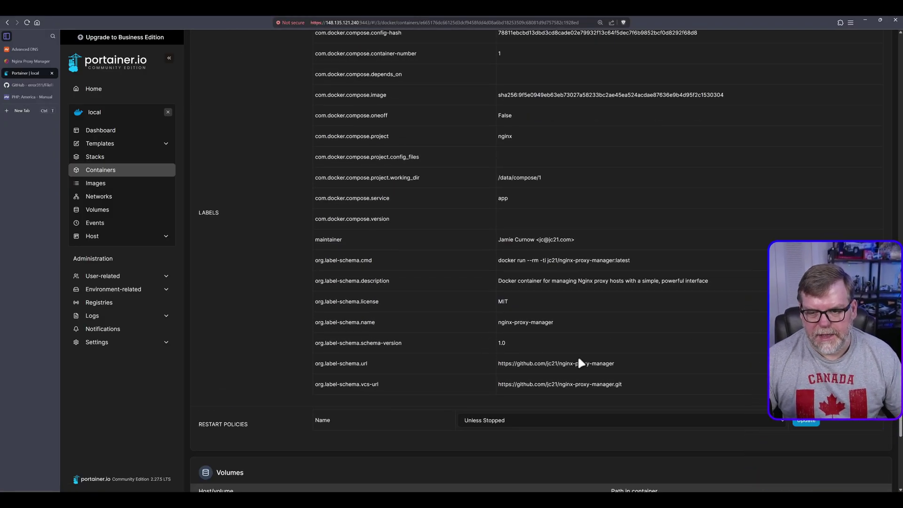
pyautogui.scroll(-4, 473, 429)
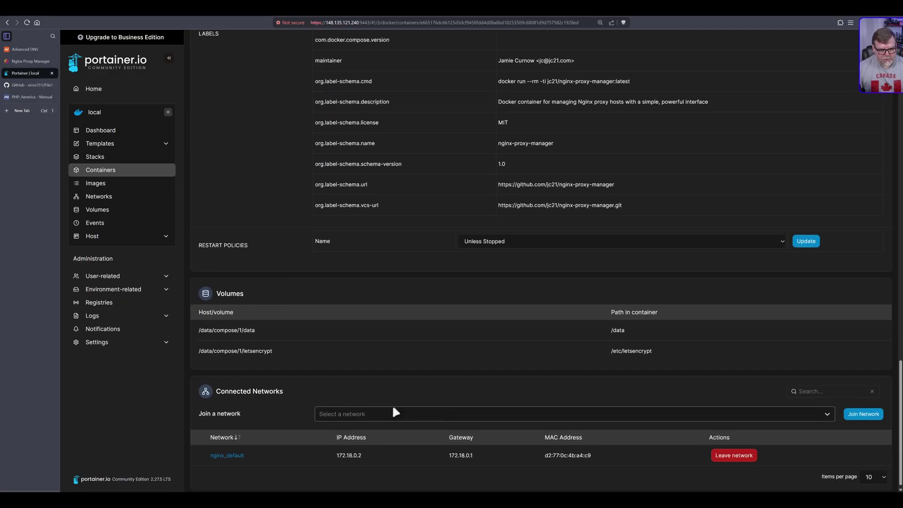
pyautogui.click(378, 409)
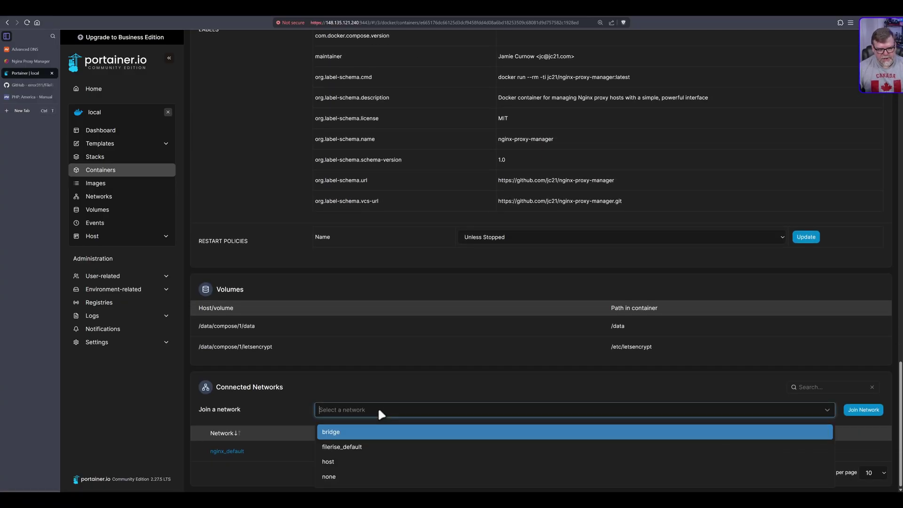
pyautogui.click(361, 447)
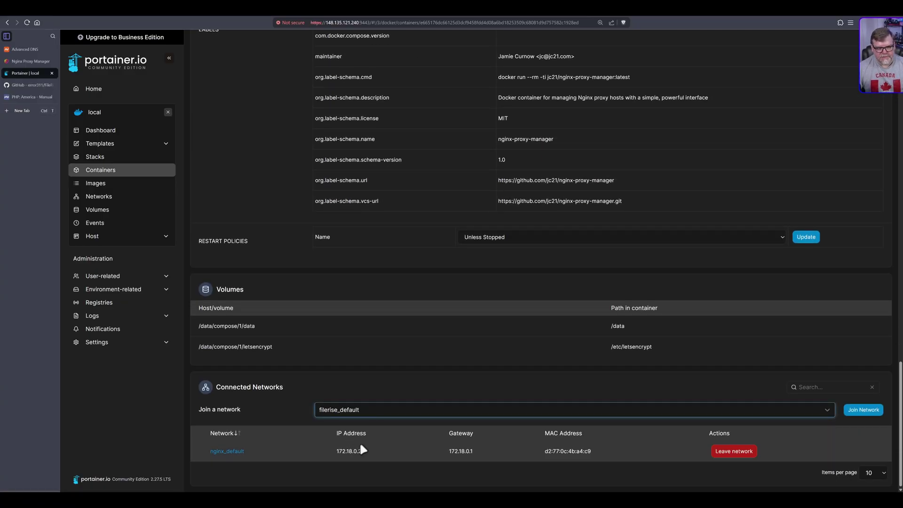
pyautogui.click(861, 410)
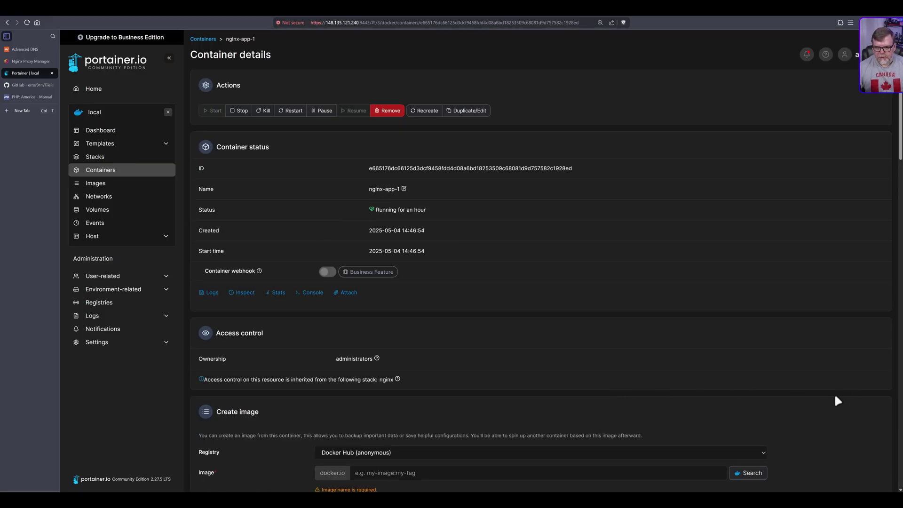
pyautogui.scroll(-20, 609, 361)
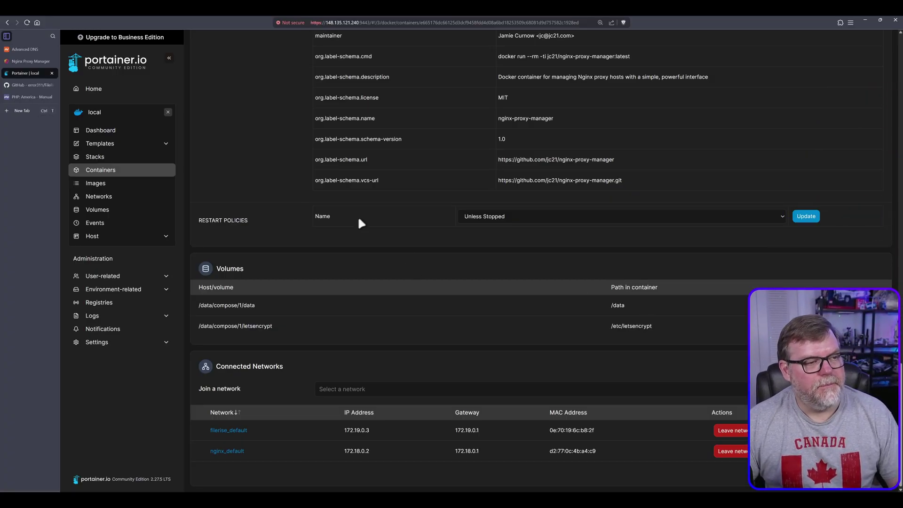
# Go from the Nginx Proxy Manager dashboard to Namecheap's Advanced DNS page for synhow.com.
pyautogui.click(24, 62)
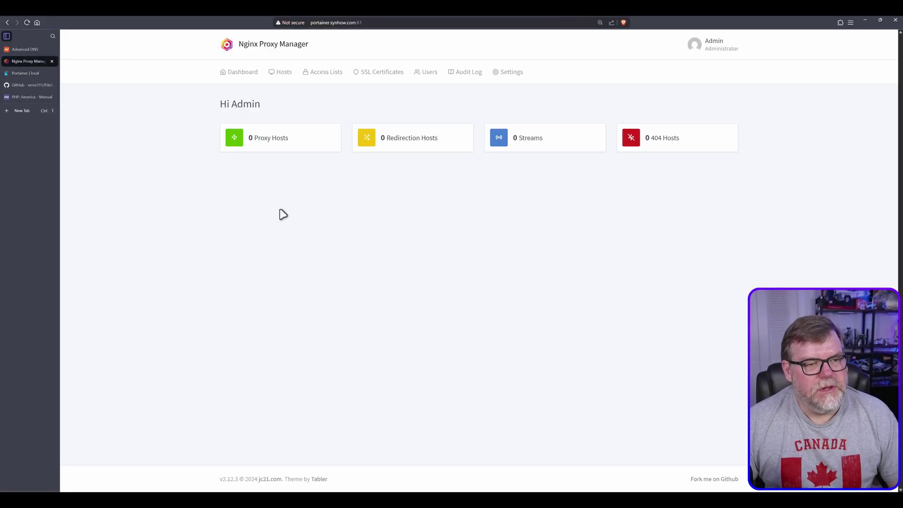
pyautogui.click(29, 49)
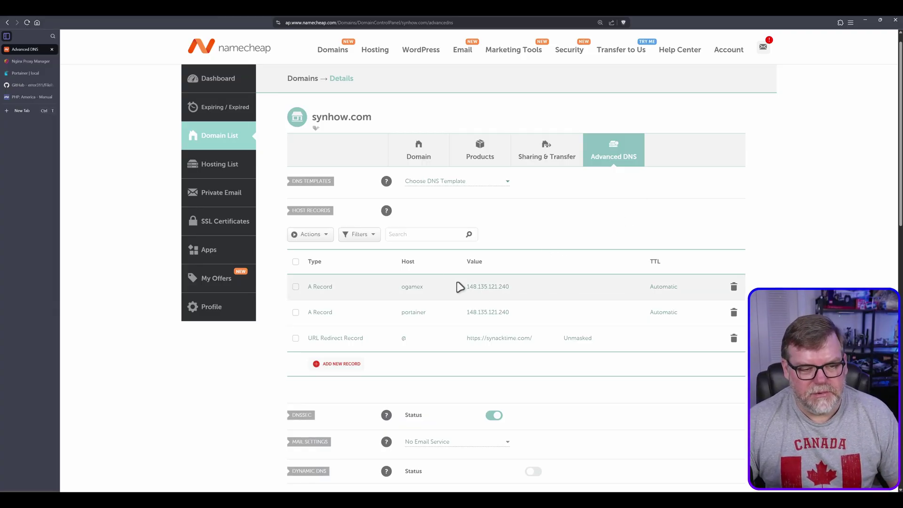
# Add and save an A record for host files pointing to 148.135.121.240.
pyautogui.scroll(-1, 491, 288)
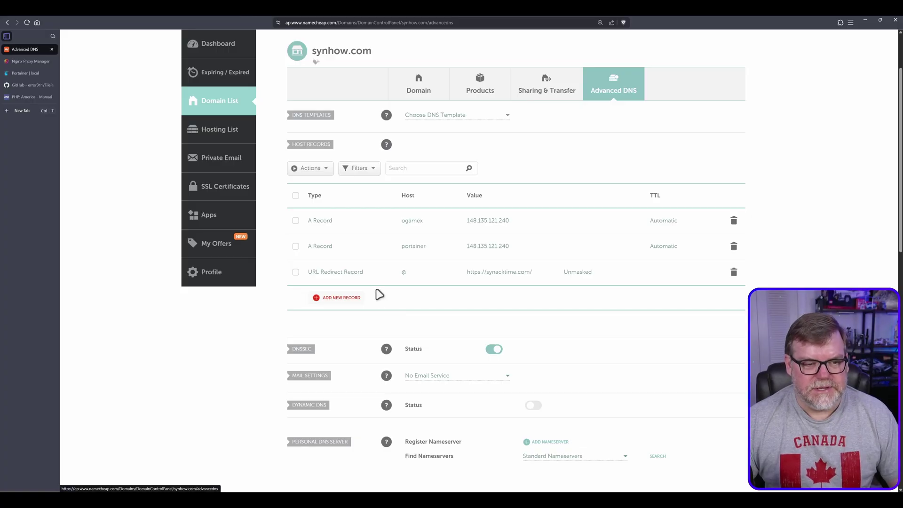
pyautogui.click(343, 299)
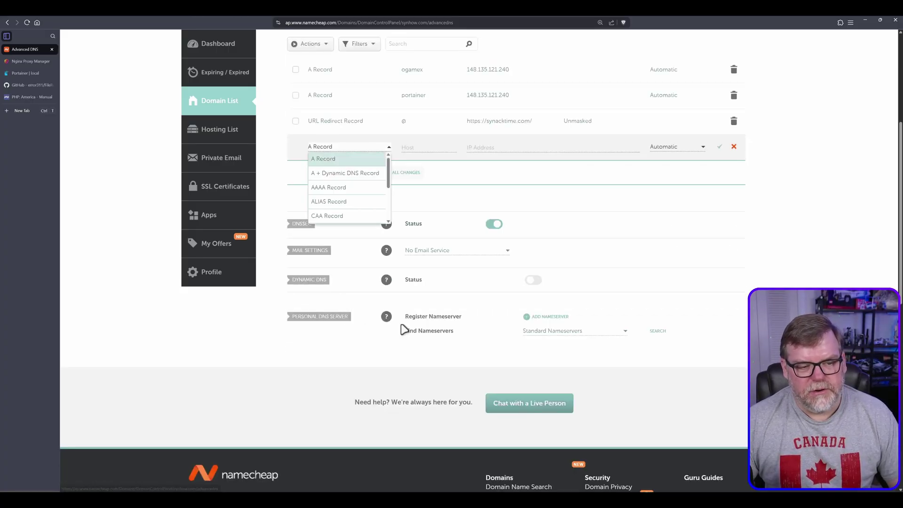
pyautogui.click(351, 163)
pyautogui.scroll(2, 456, 235)
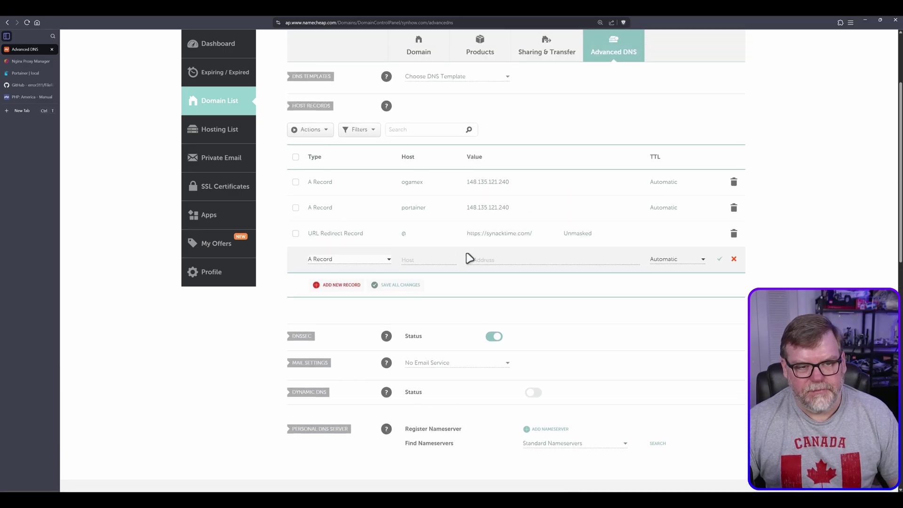
pyautogui.click(432, 262)
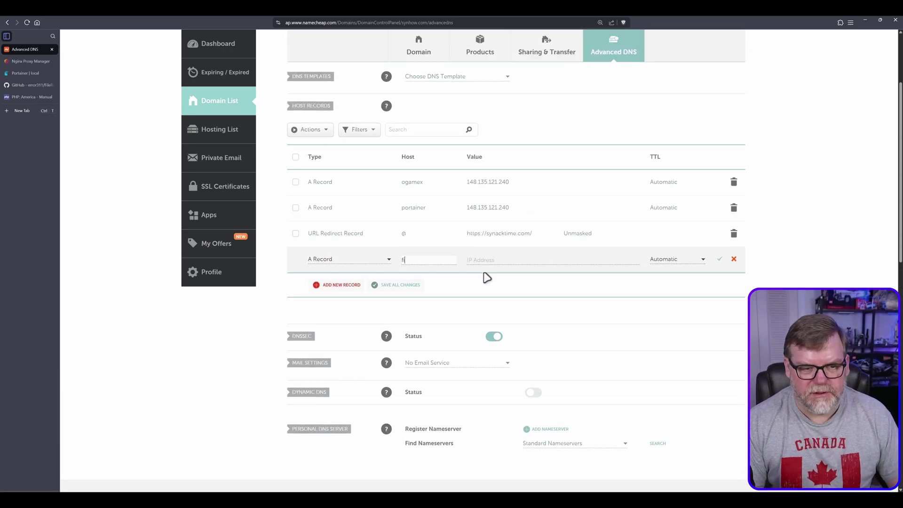
pyautogui.click(518, 207)
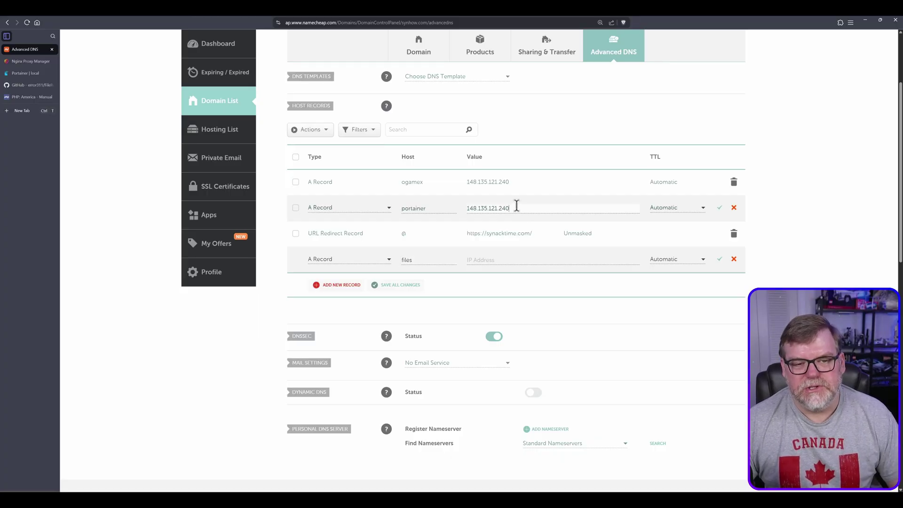
pyautogui.moveTo(517, 206); pyautogui.dragTo(460, 204)
pyautogui.hotkey('ctrl', 'c')
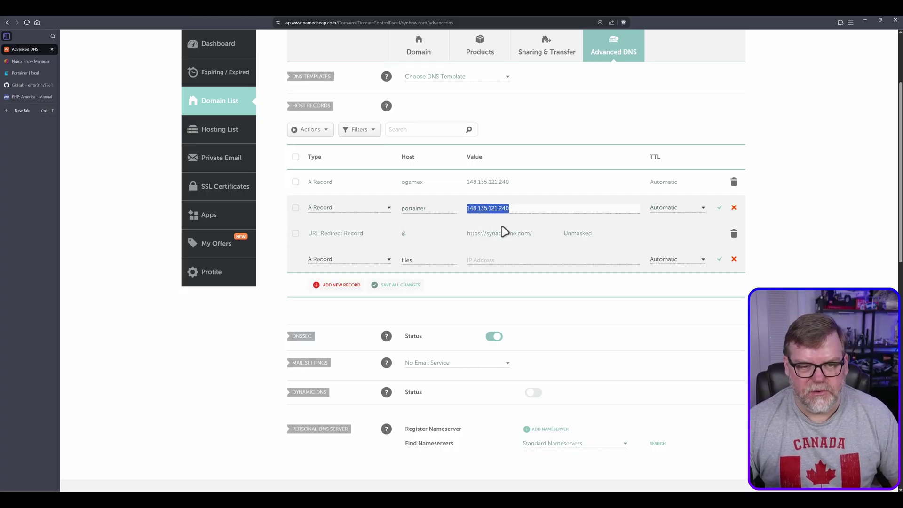
pyautogui.click(492, 261)
pyautogui.hotkey('ctrl', 'v')
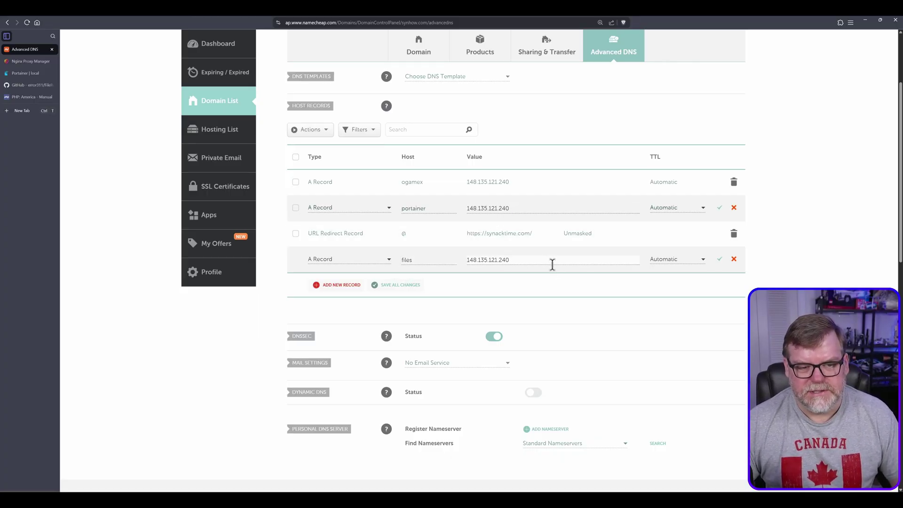
pyautogui.click(391, 287)
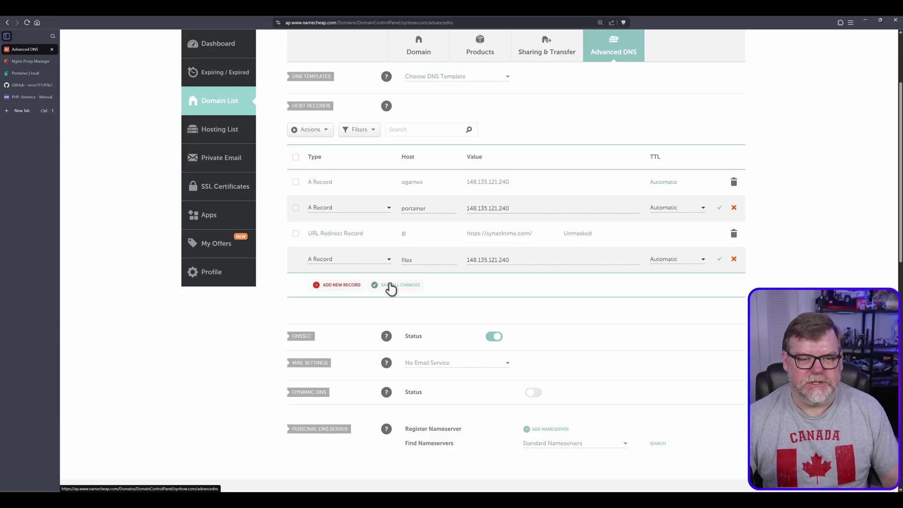
pyautogui.click(391, 287)
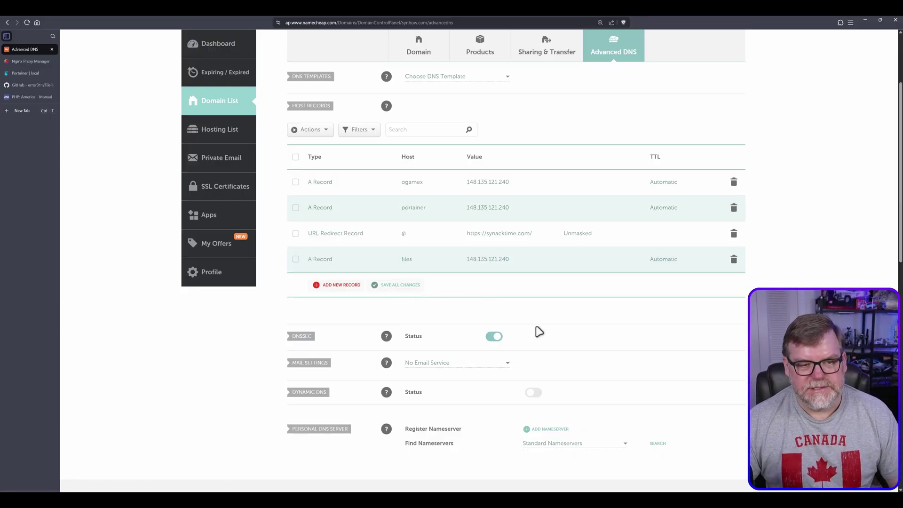
# Return to the Nginx Proxy Manager dashboard.
pyautogui.scroll(1, 537, 331)
pyautogui.scroll(1, 531, 330)
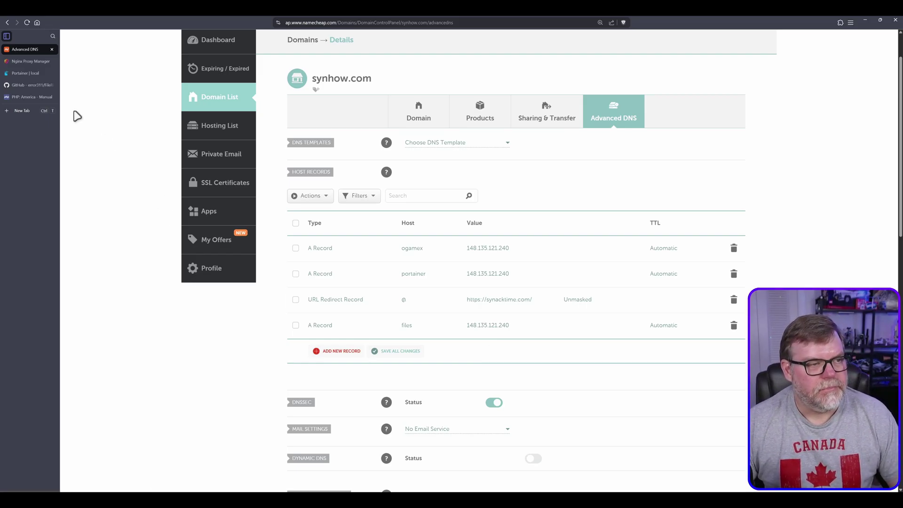
pyautogui.click(24, 61)
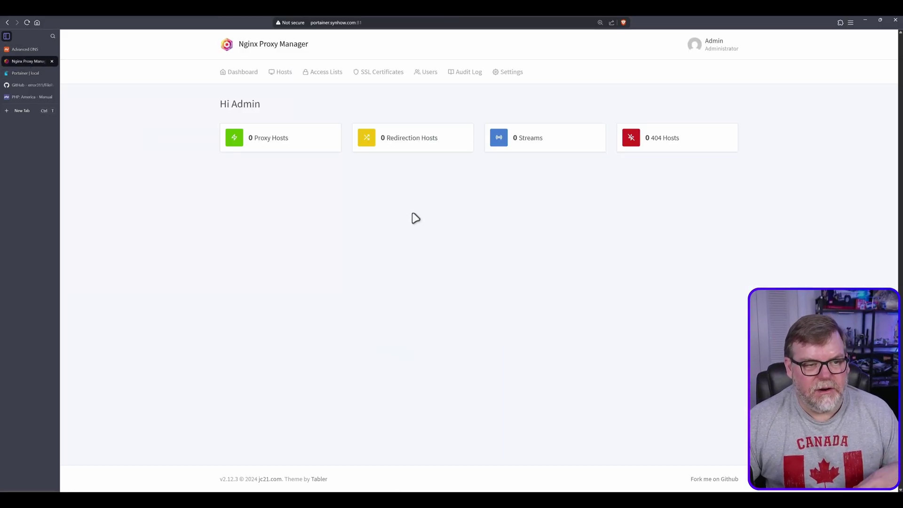
# Under Proxy Hosts, add a new proxy host with domain name files.synhow.com.
pyautogui.click(265, 139)
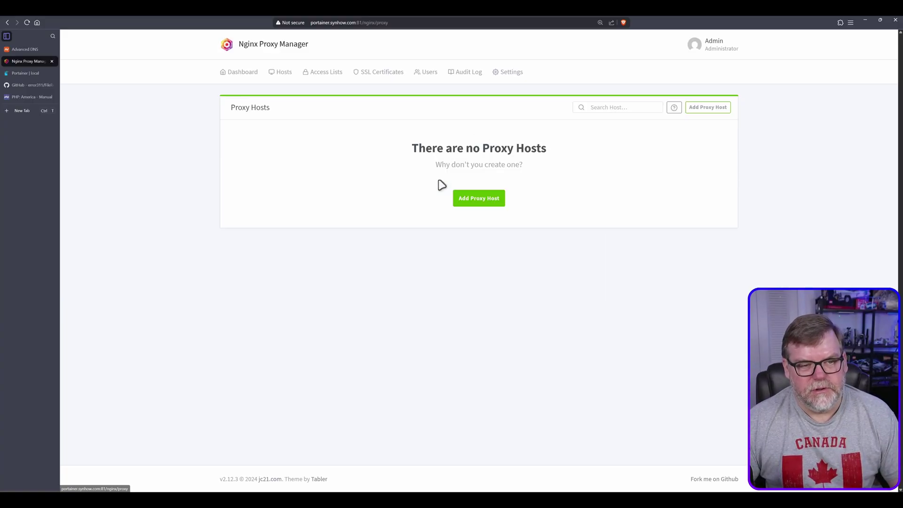
pyautogui.click(498, 206)
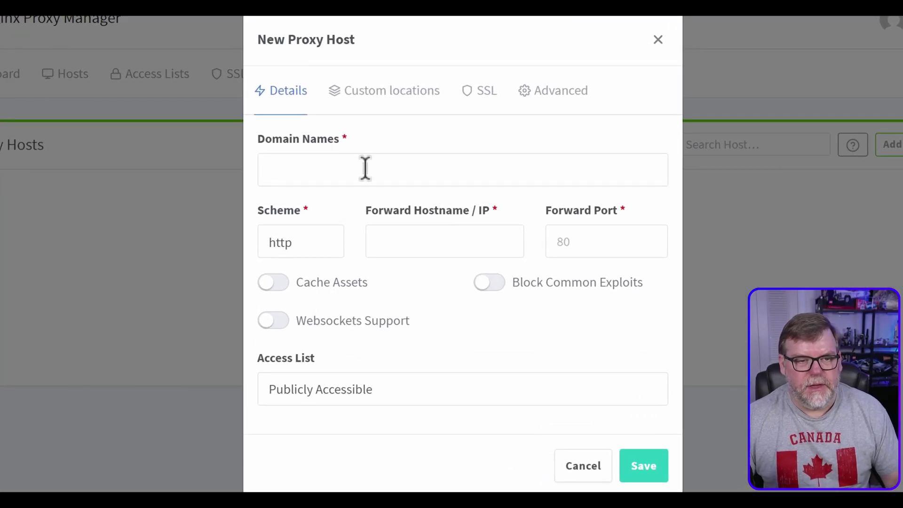
pyautogui.click(432, 117)
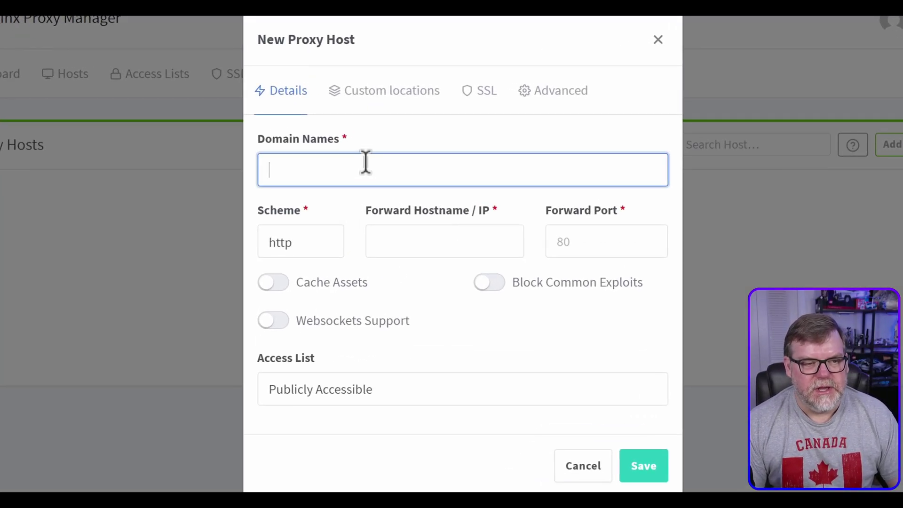
pyautogui.write('files.synh')
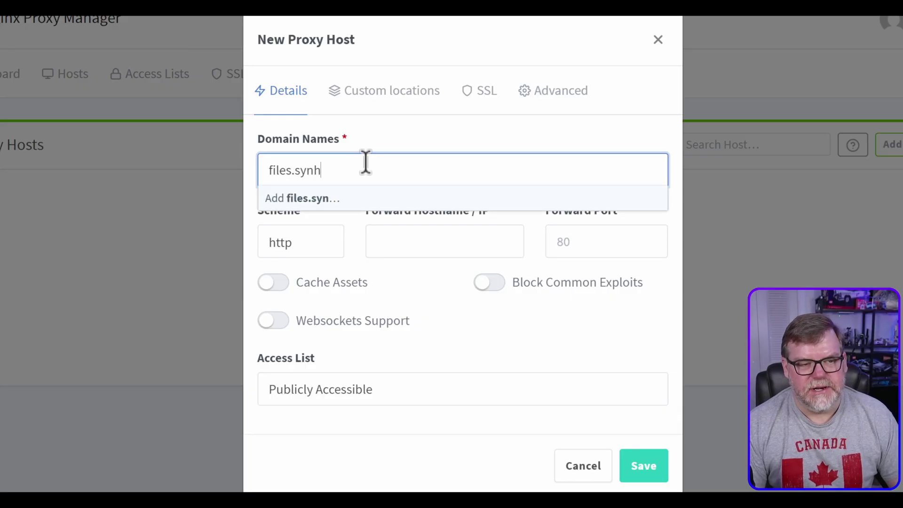
pyautogui.write('ow.com')
pyautogui.press('Return')
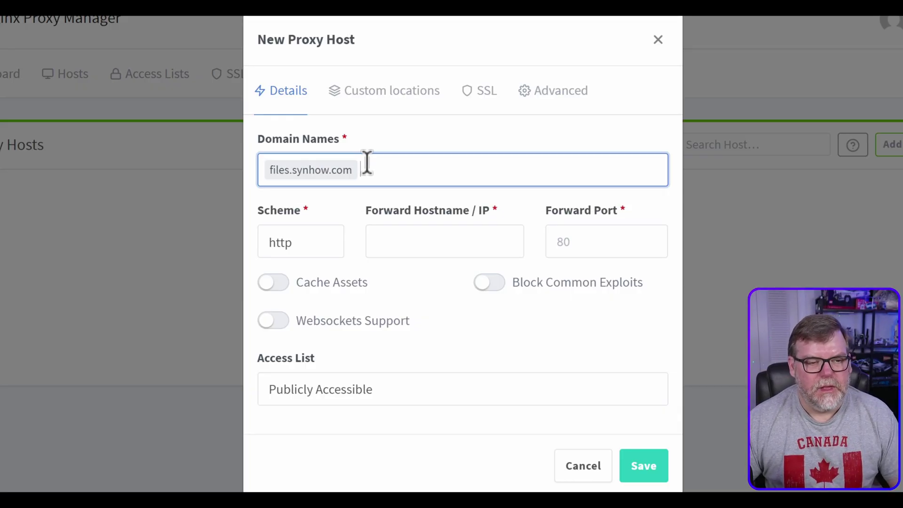
pyautogui.click(430, 236)
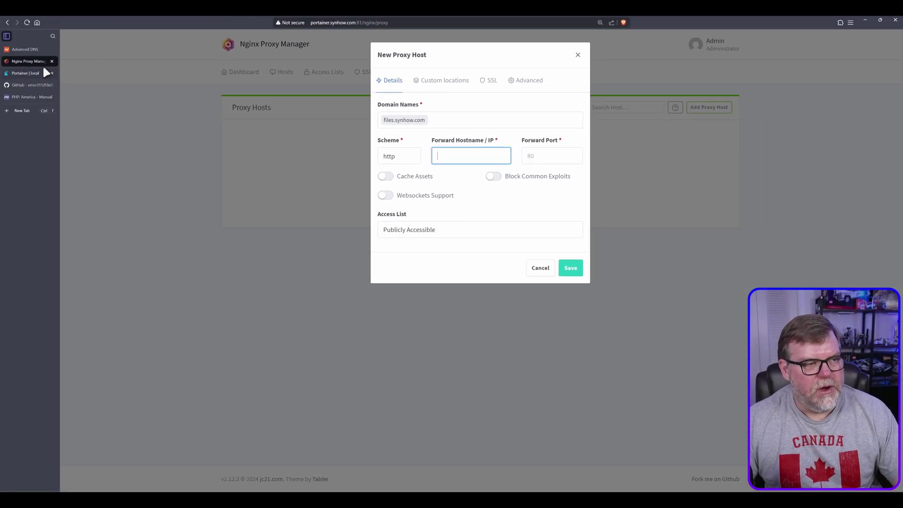
# Copy the container name filerise-filerise-1 from Portainer's container list.
pyautogui.click(24, 73)
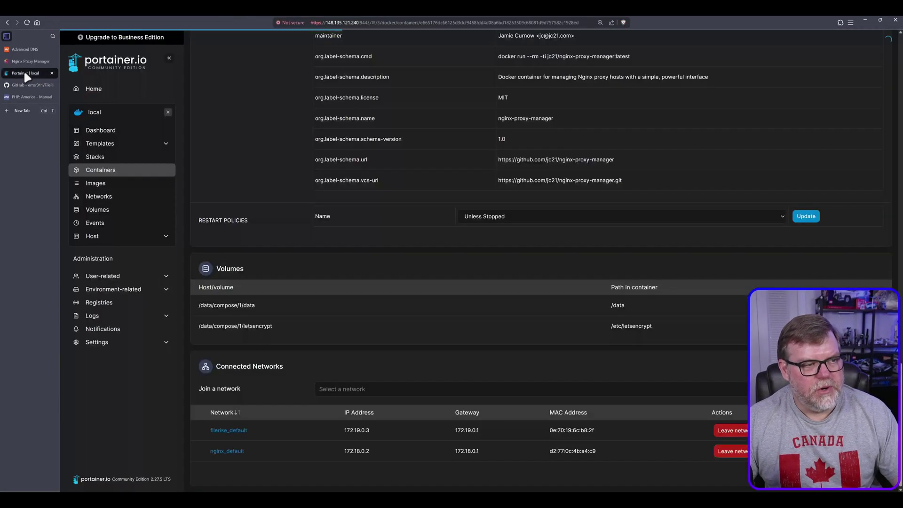
pyautogui.click(101, 170)
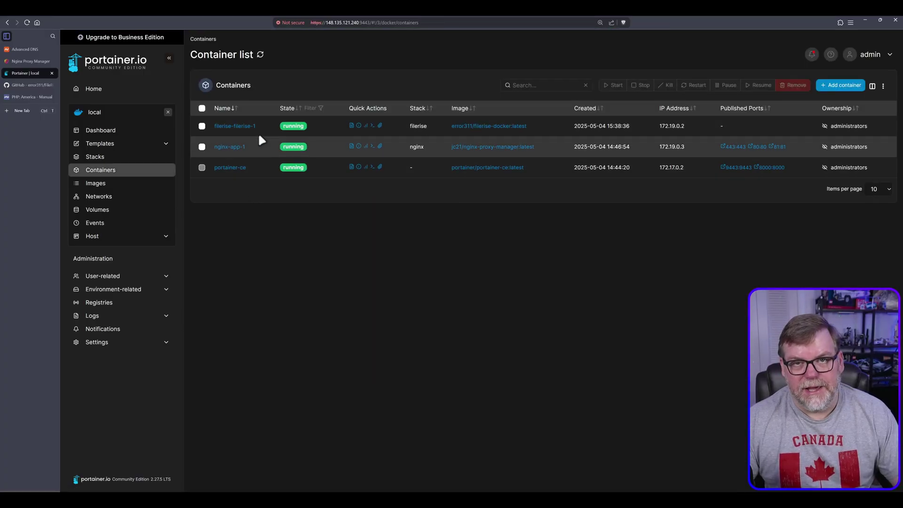
pyautogui.moveTo(262, 123); pyautogui.dragTo(211, 123)
pyautogui.hotkey('ctrl', 'c')
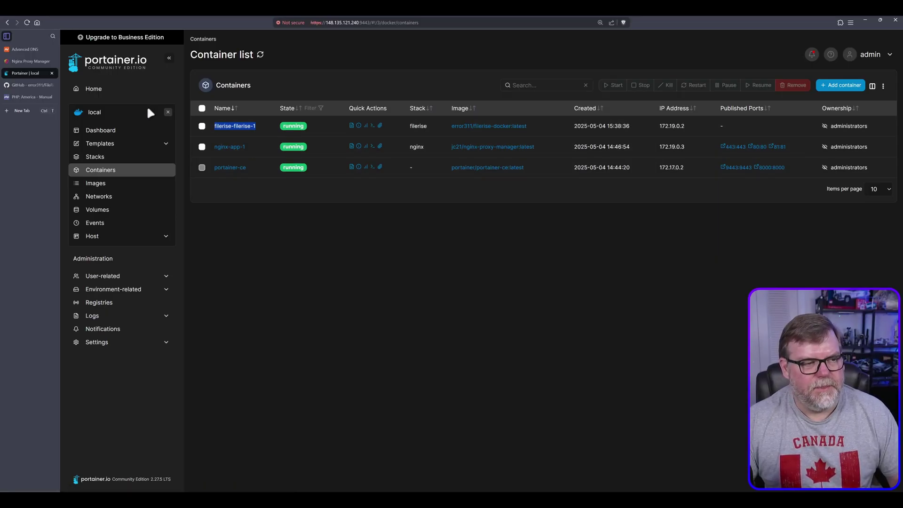
# Set the new proxy host's Forward Hostname to filerise-filerise-1 in the form.
pyautogui.click(26, 64)
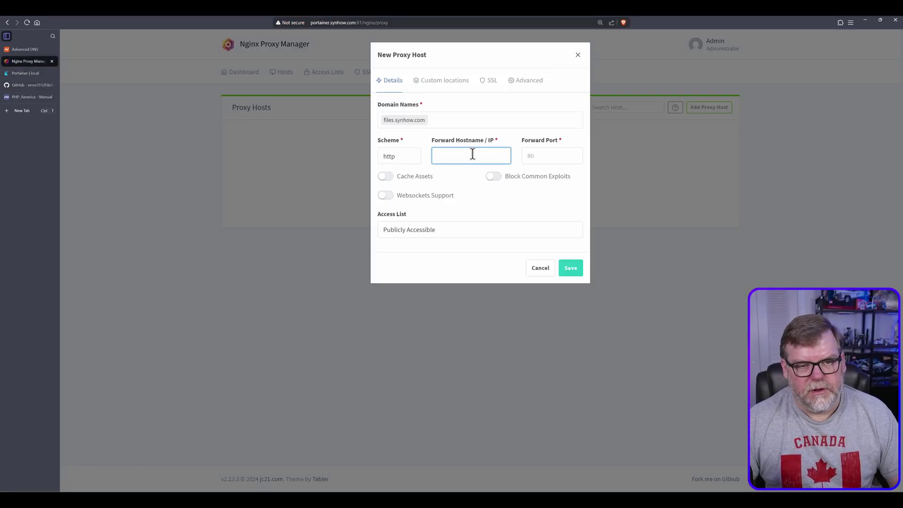
pyautogui.hotkey('ctrl', 'v')
pyautogui.moveTo(494, 156); pyautogui.dragTo(414, 151)
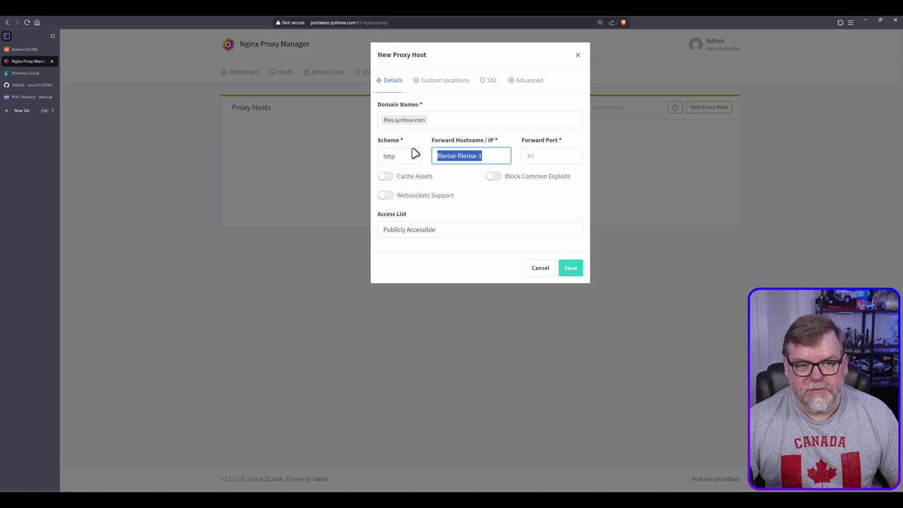
pyautogui.click(440, 156)
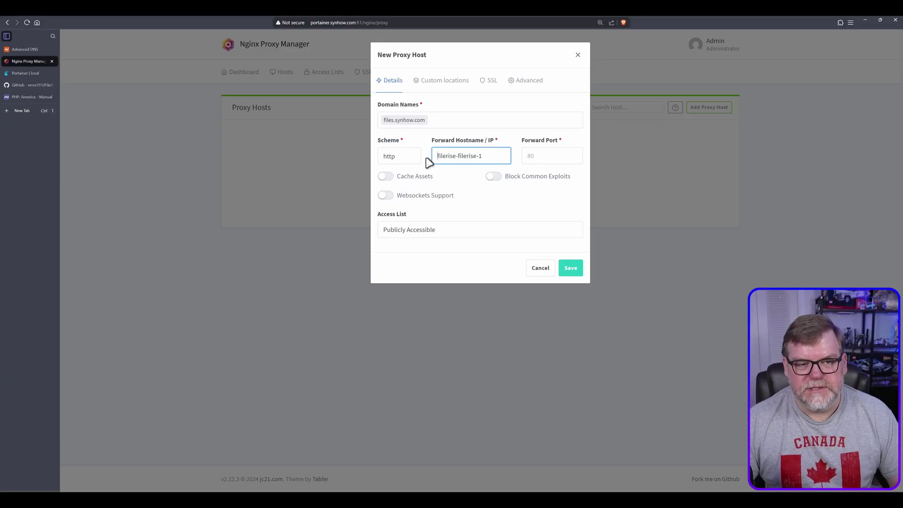
pyautogui.click(499, 161)
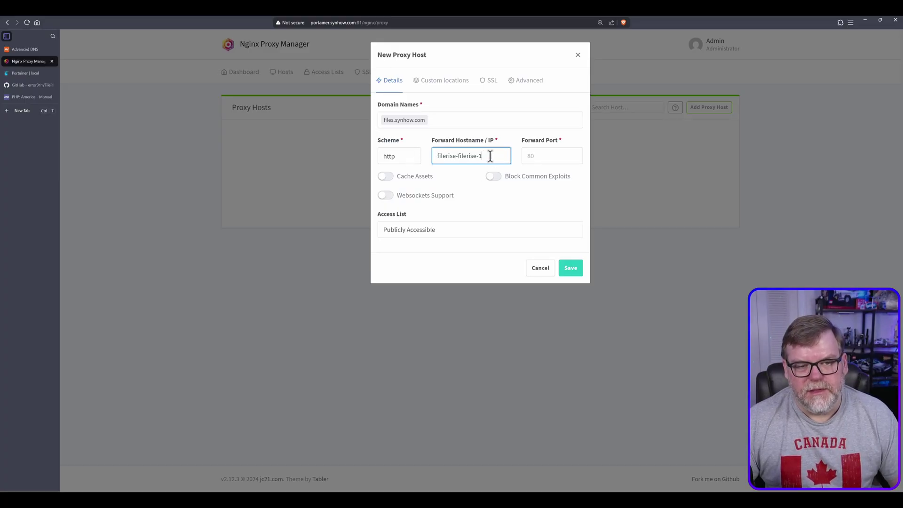
pyautogui.click(550, 156)
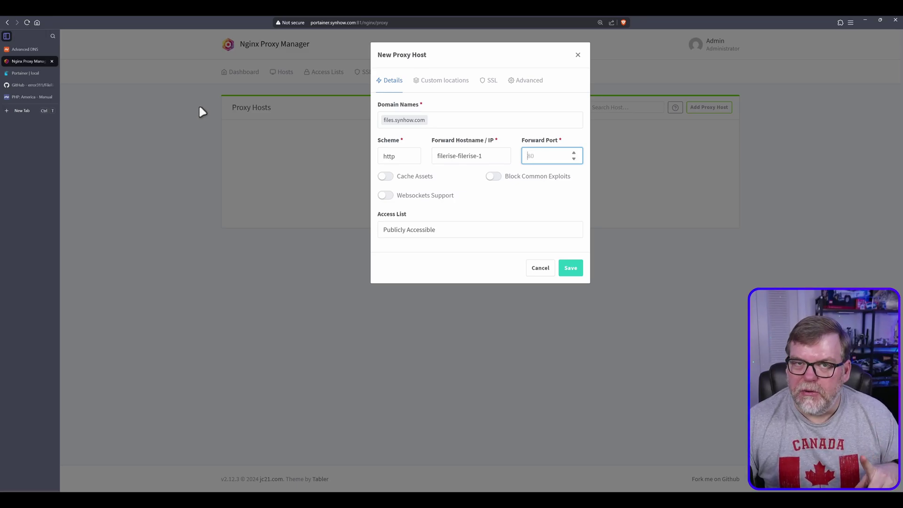
# In the GitHub README, highlight the container port 80 in the compose line '8080:80'.
pyautogui.click(25, 83)
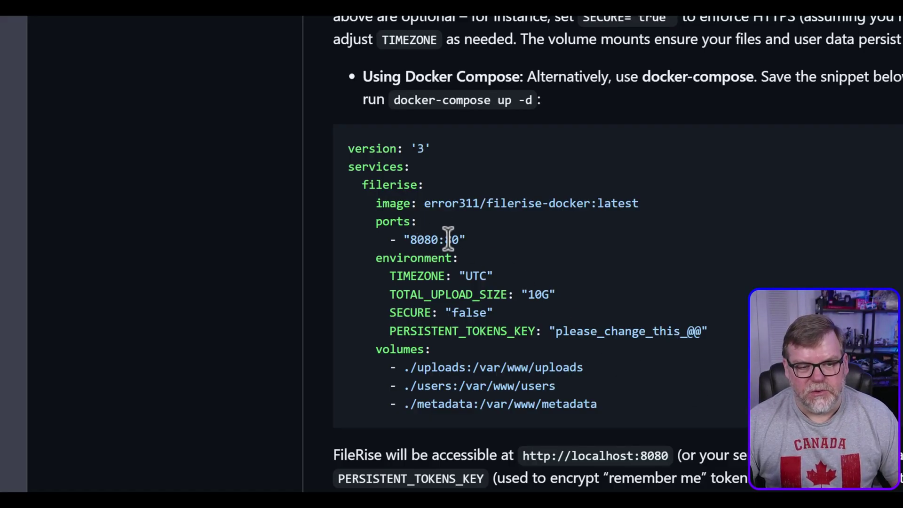
pyautogui.moveTo(445, 240); pyautogui.dragTo(459, 240)
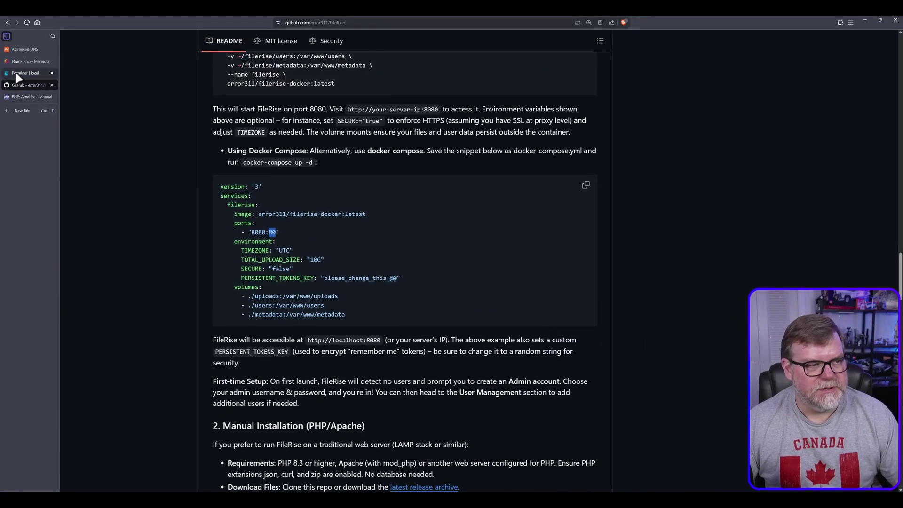
# Set Forward Port to 80, enable Block Common Exploits and Websockets Support, and save the host.
pyautogui.click(20, 61)
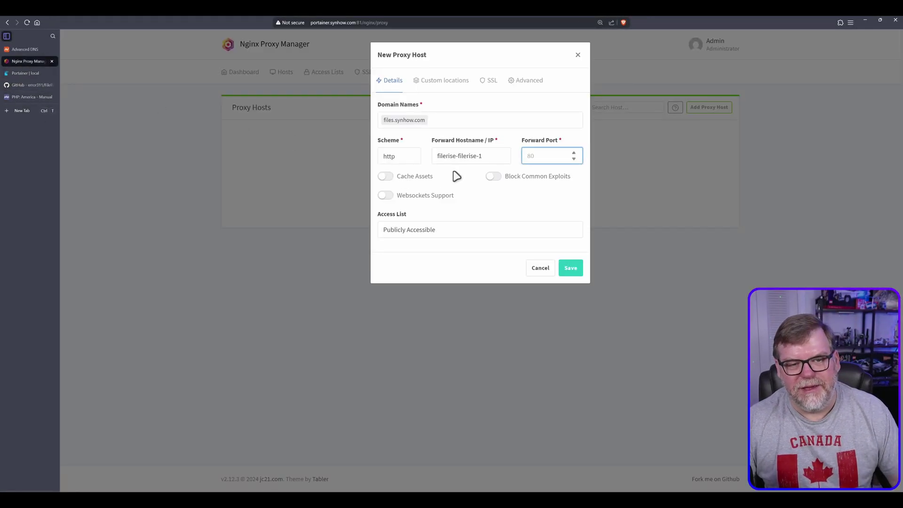
pyautogui.write('80')
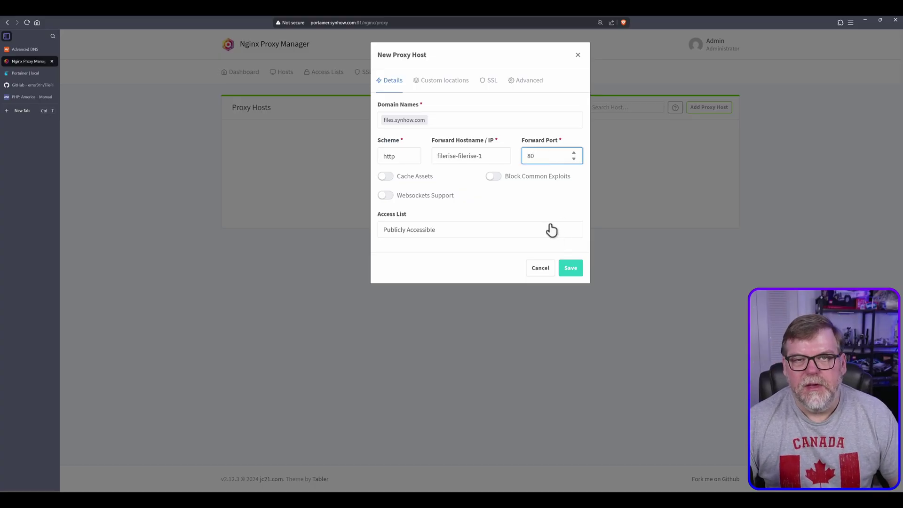
pyautogui.click(493, 177)
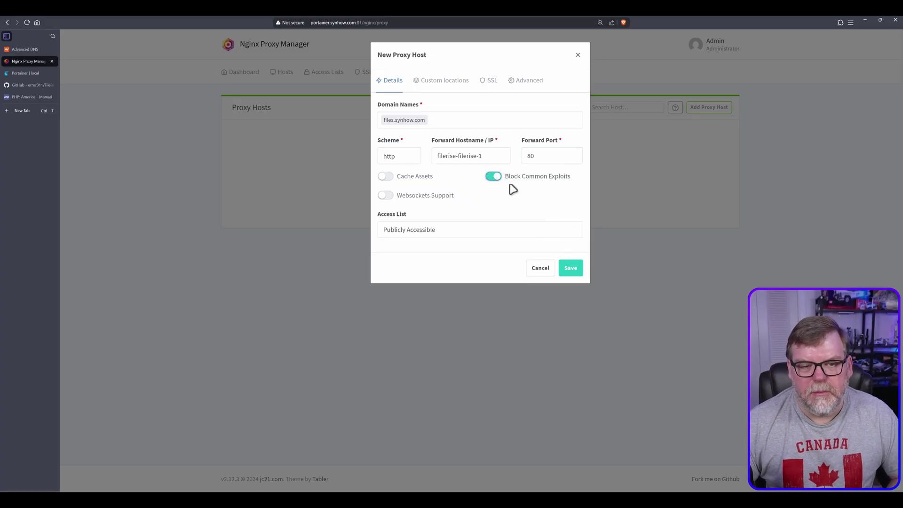
pyautogui.click(386, 196)
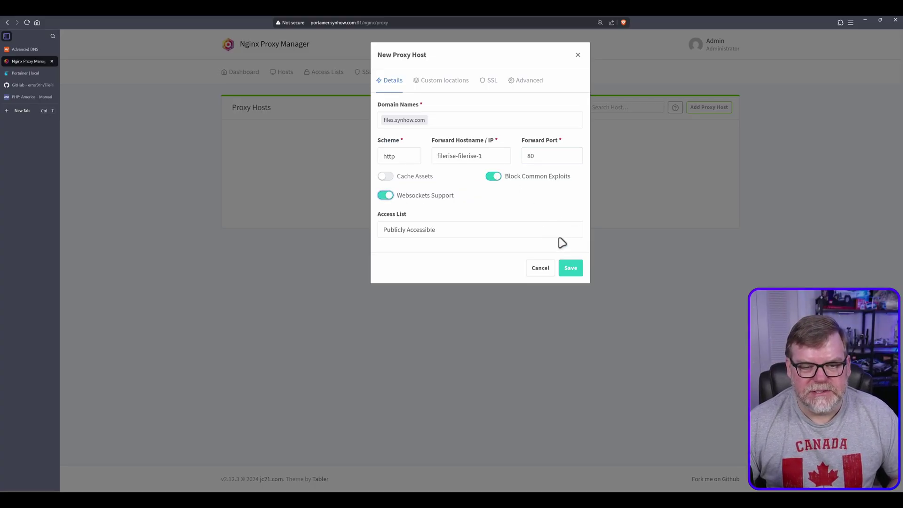
pyautogui.click(572, 268)
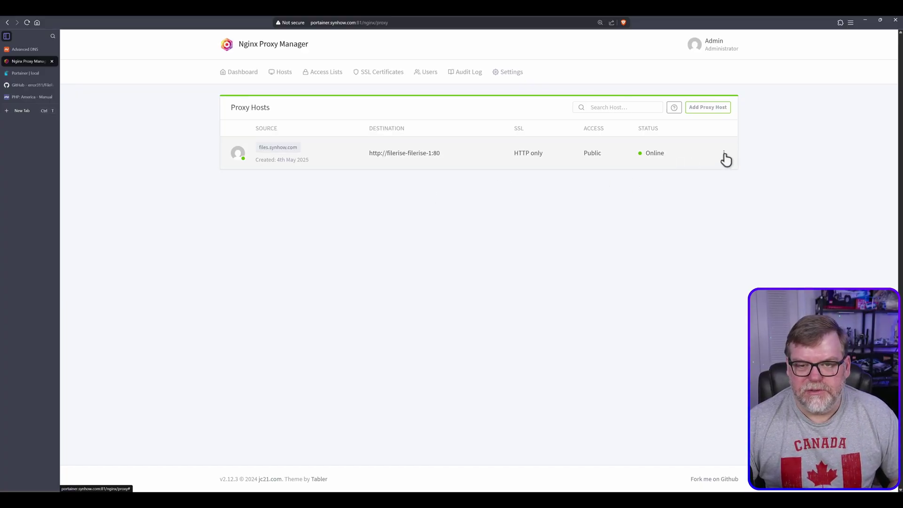
# Give files.synhow.com a new Let's Encrypt certificate with Force SSL, accepting the terms, and save.
pyautogui.click(724, 154)
pyautogui.click(668, 184)
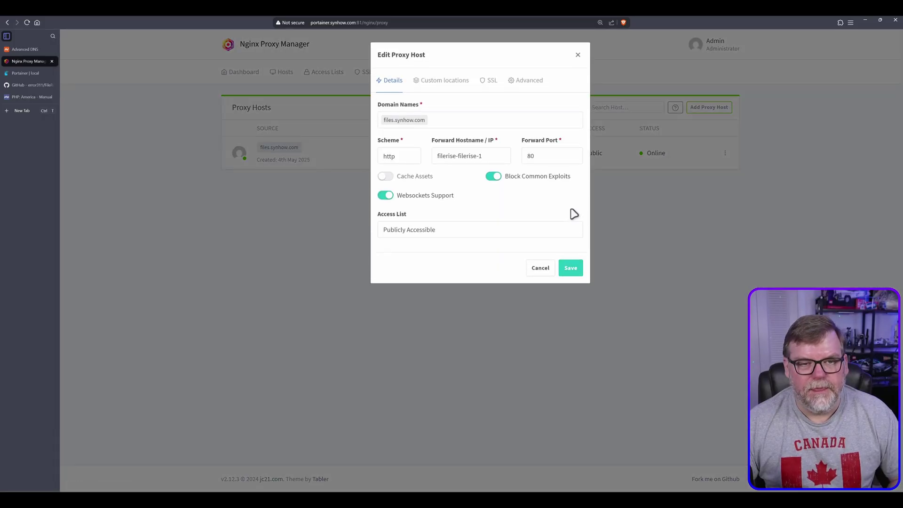
pyautogui.click(488, 83)
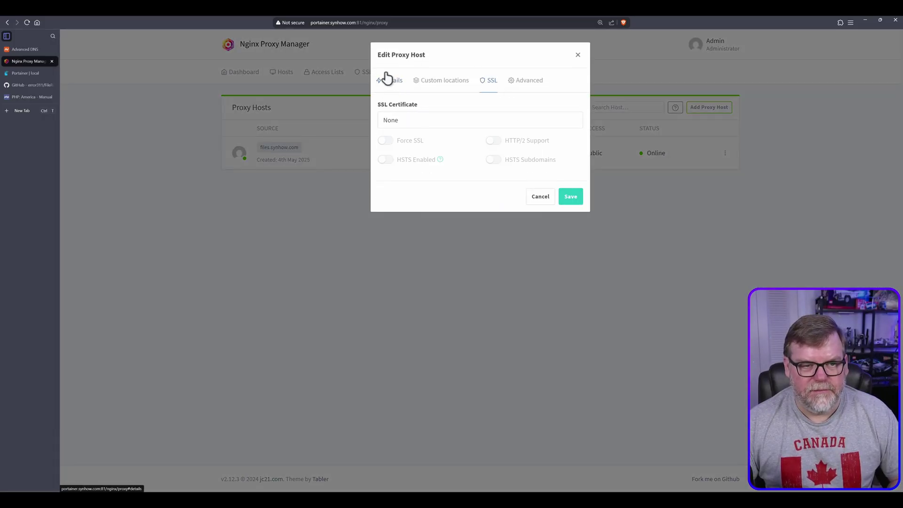
pyautogui.click(469, 123)
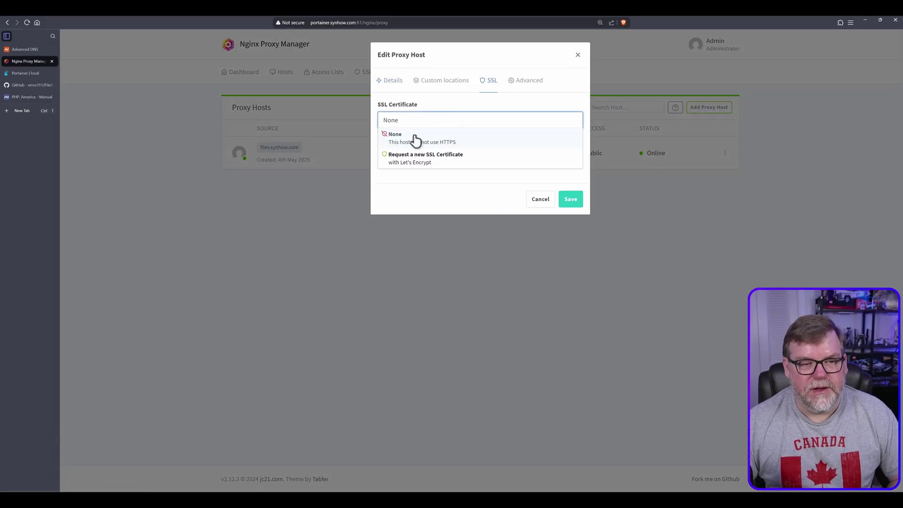
pyautogui.click(435, 159)
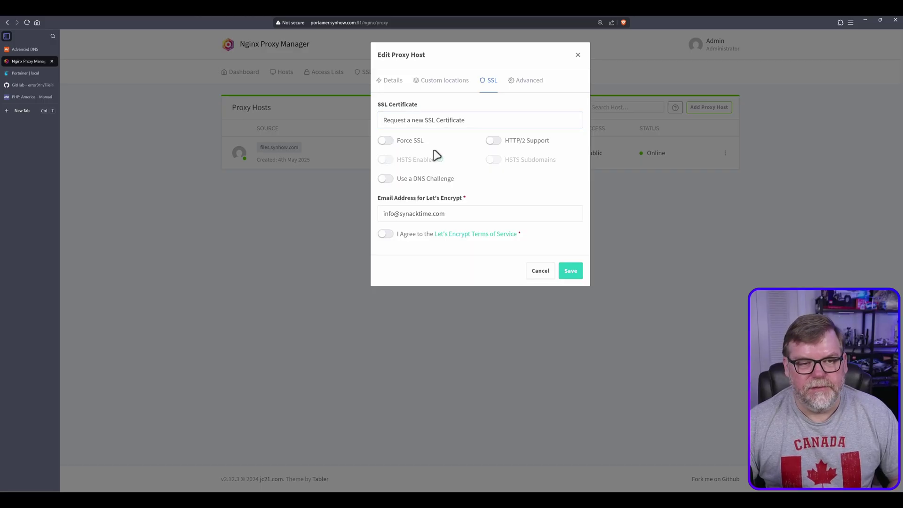
pyautogui.click(385, 141)
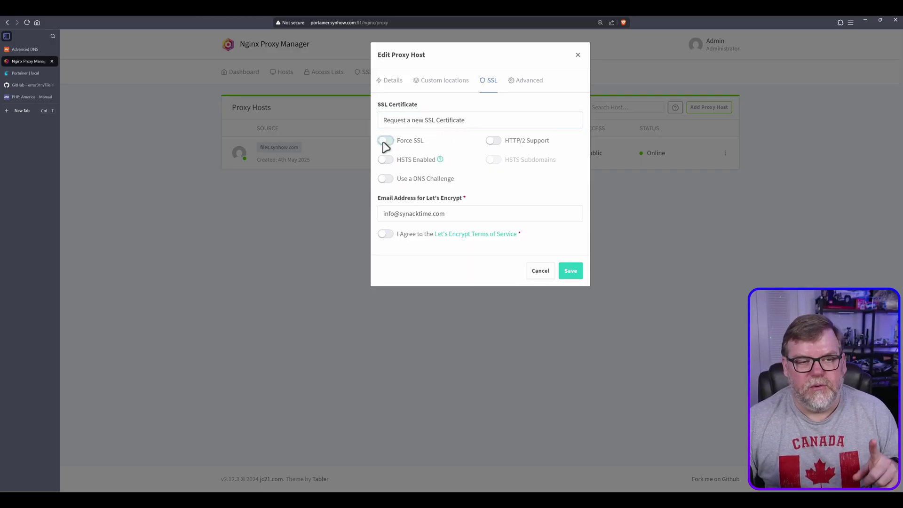
pyautogui.click(386, 235)
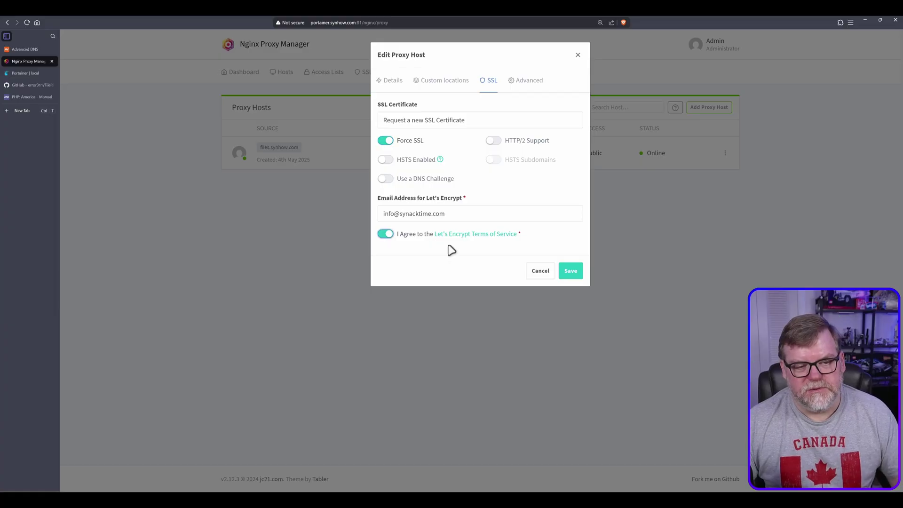
pyautogui.click(575, 275)
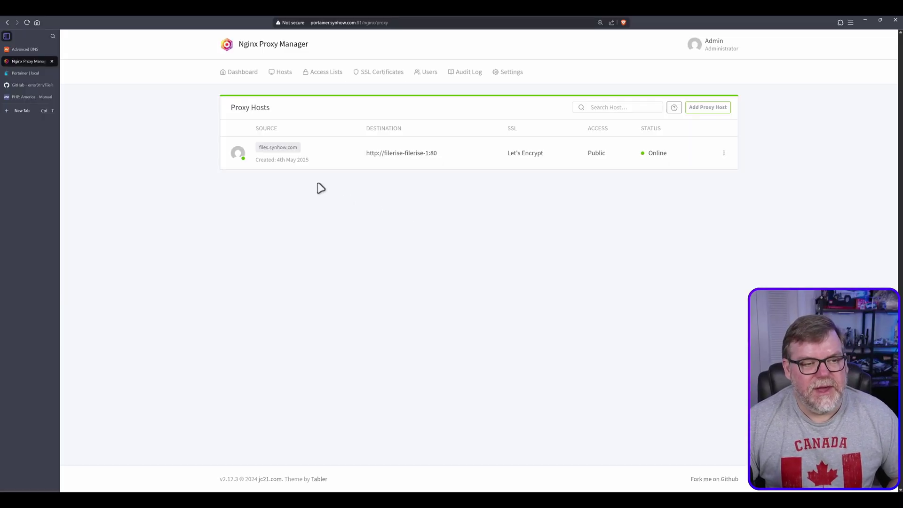
# Open files.synhow.com and create a user with a username, password and admin access.
pyautogui.click(282, 152)
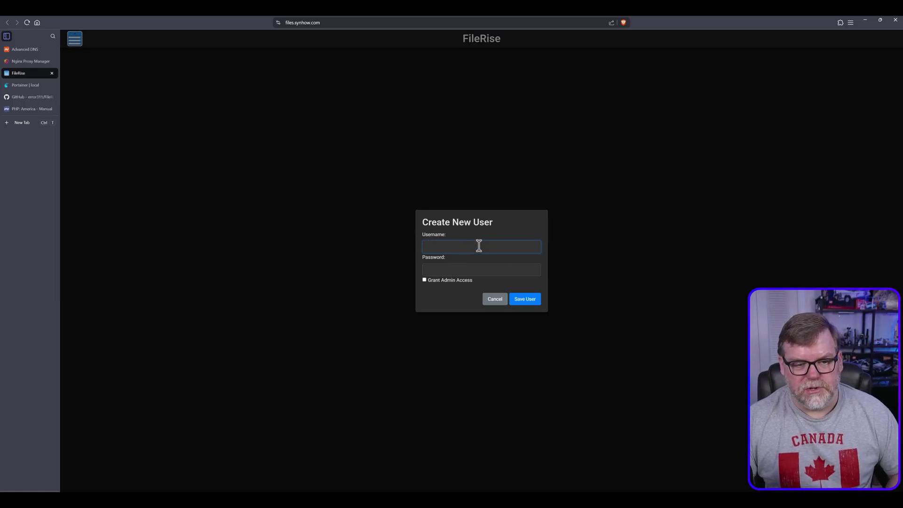
pyautogui.write('ben')
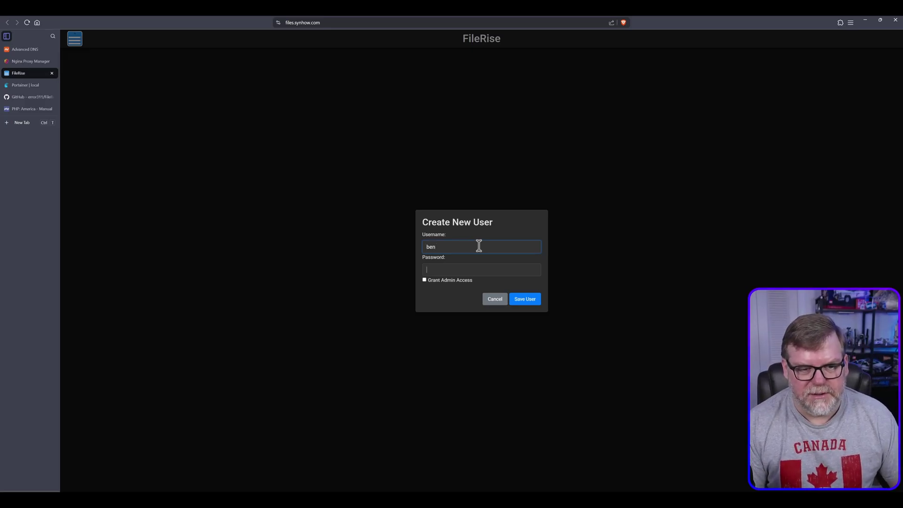
pyautogui.press('Tab')
pyautogui.write('••••')
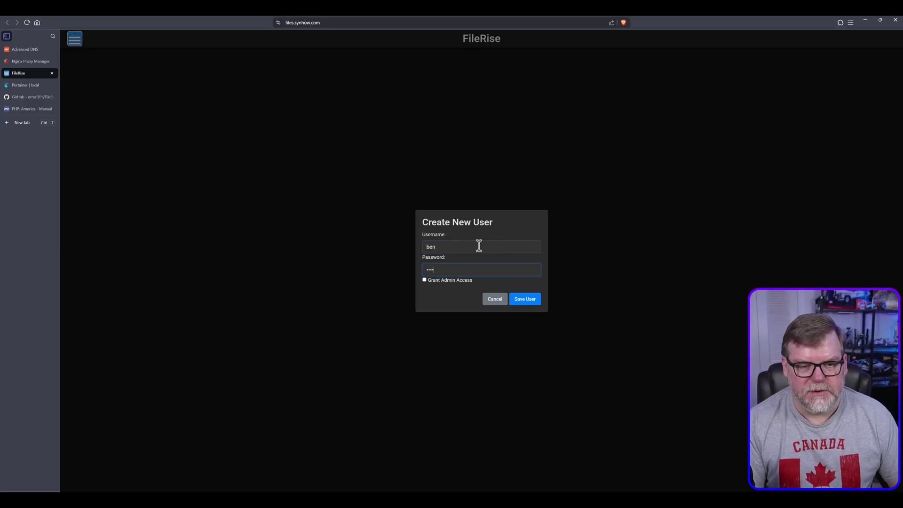
pyautogui.write('••••')
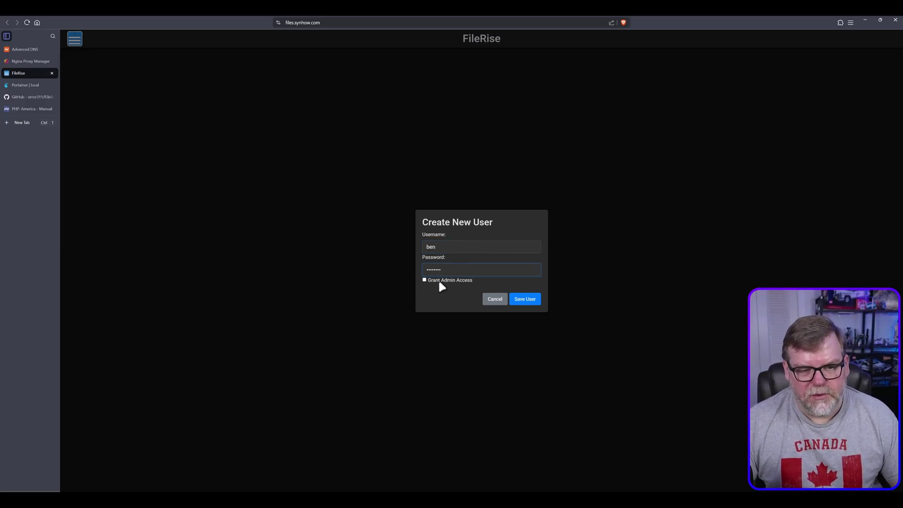
pyautogui.click(440, 281)
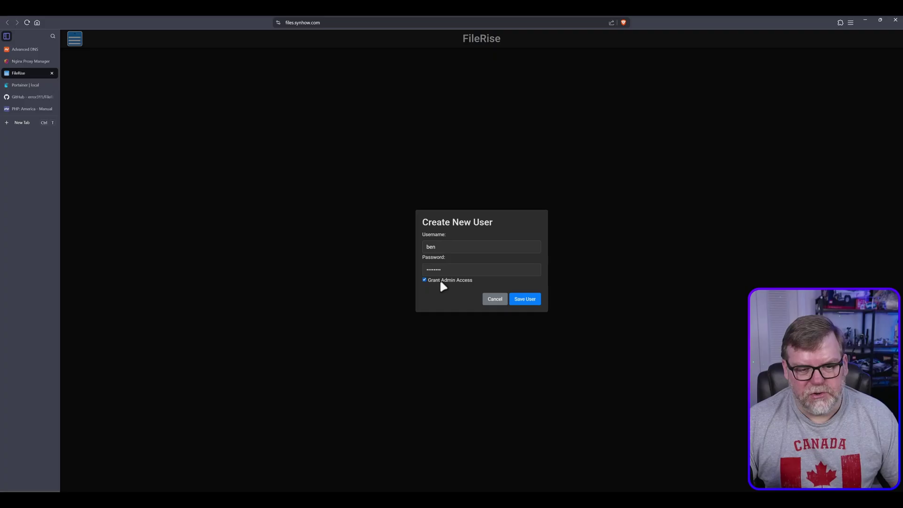
pyautogui.click(529, 301)
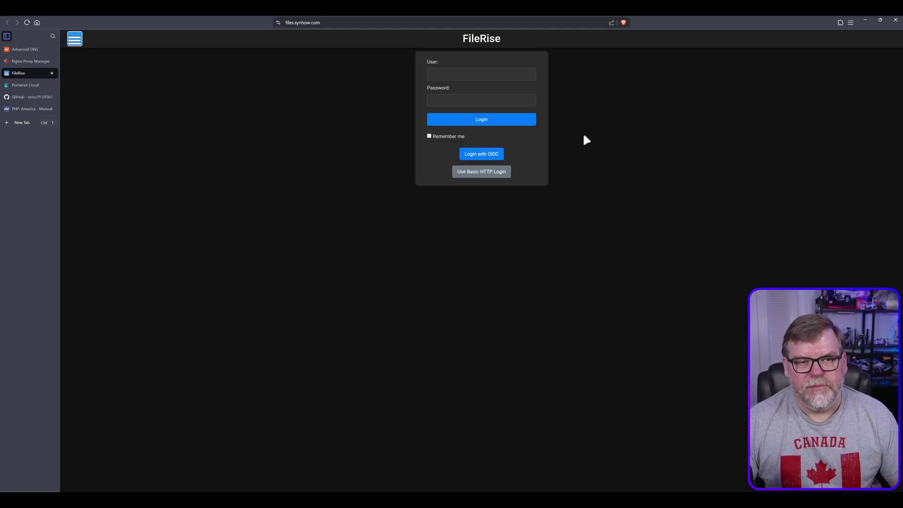
# Sign in to FileRise on the login form with a username.
pyautogui.click(484, 76)
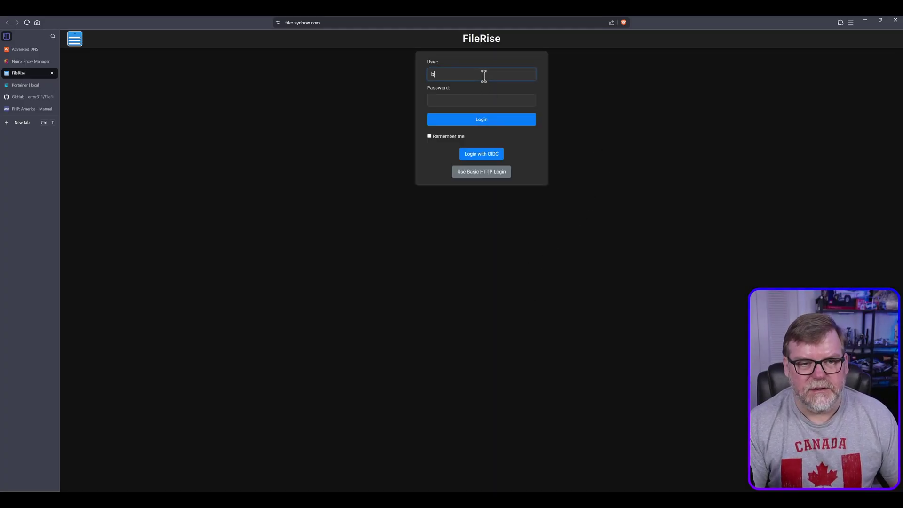
pyautogui.press('Tab')
pyautogui.press('Return')
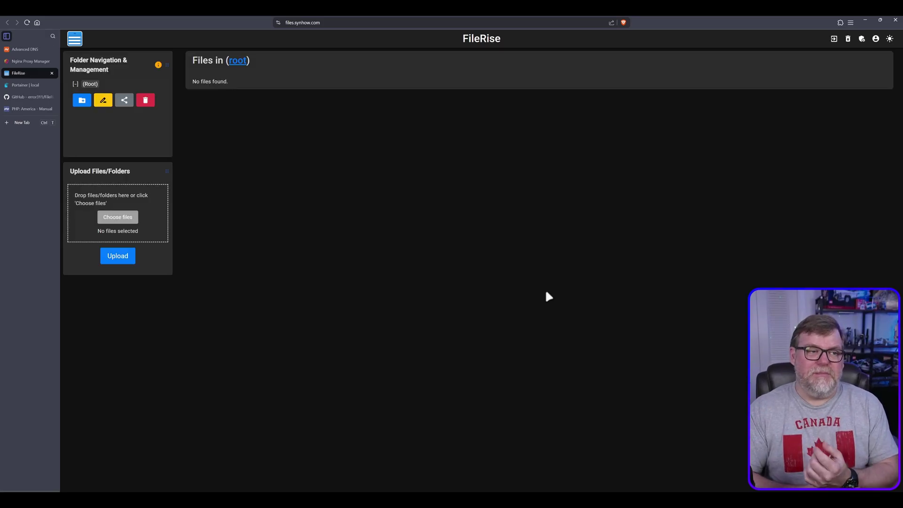